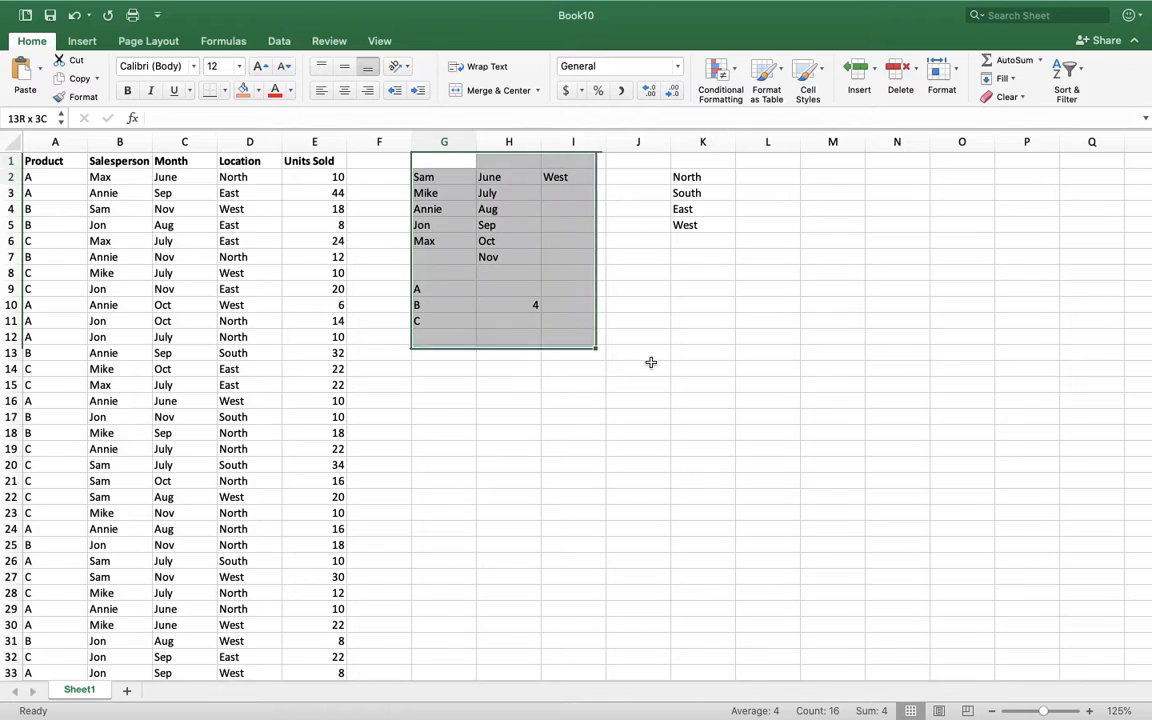
# - Examine the sales records on Sheet1 across the Product, Salesperson, Month, Location and Units Sold columns
pyautogui.click(232, 220)
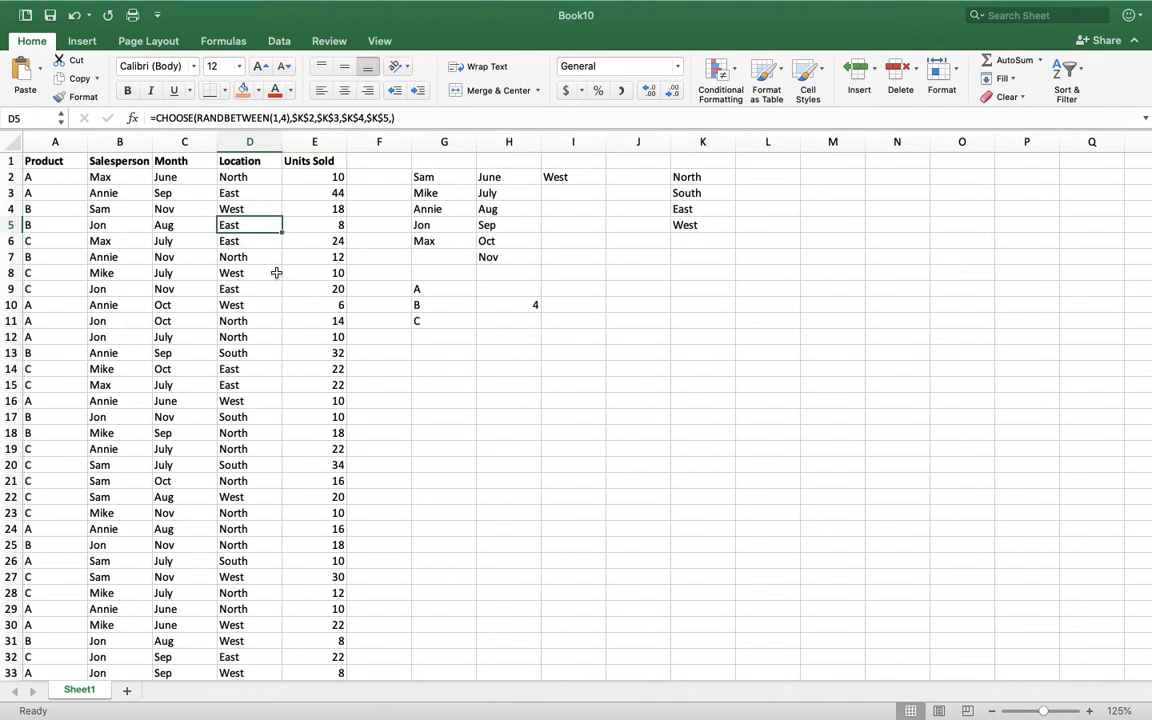
pyautogui.click(103, 257)
pyautogui.click(82, 350)
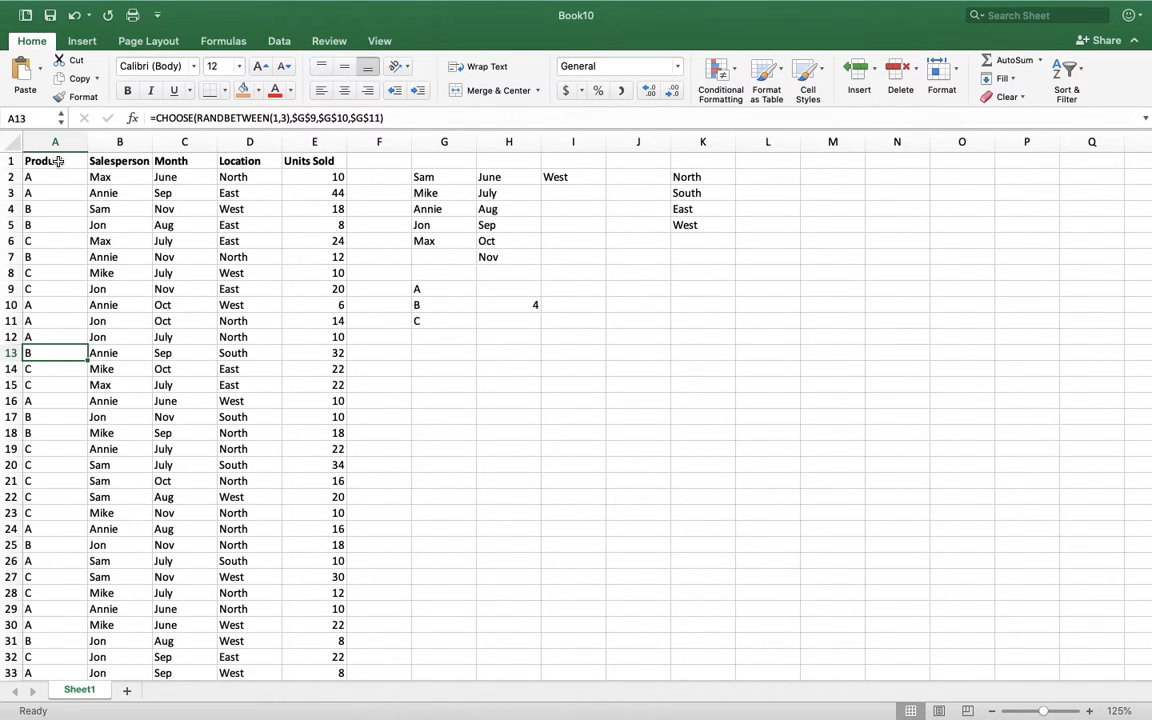
pyautogui.scroll(-10, 57, 325)
pyautogui.scroll(10, 57, 325)
pyautogui.scroll(-9, 232, 292)
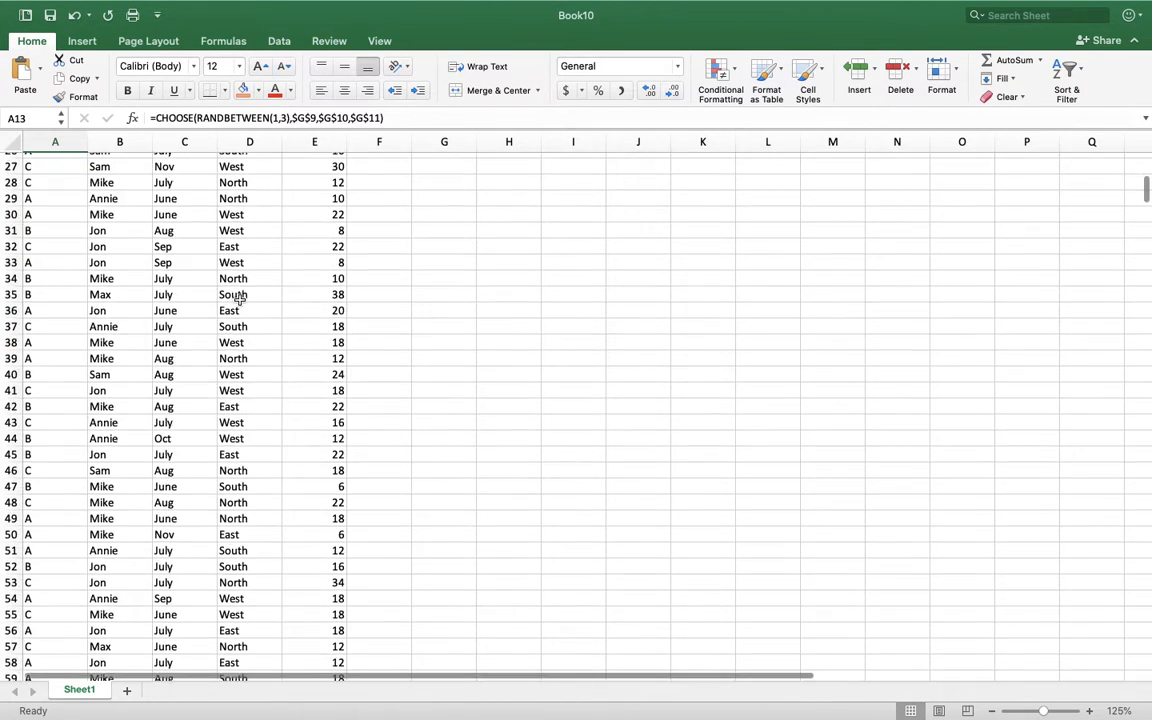
pyautogui.scroll(9, 238, 298)
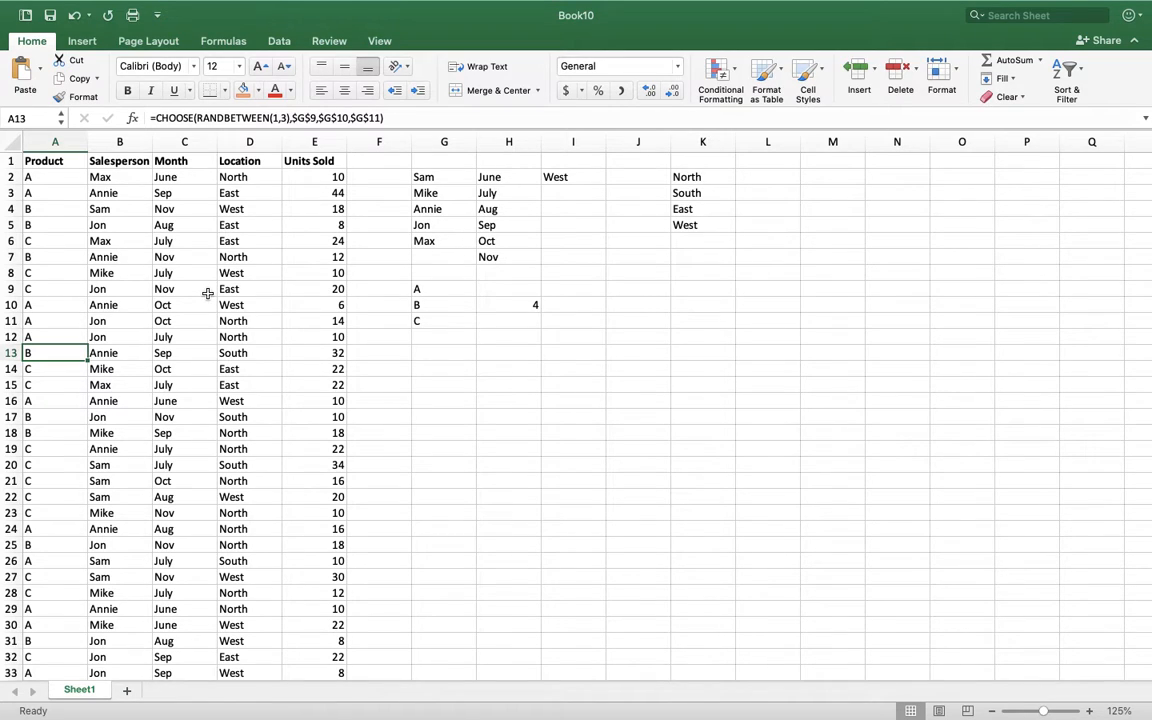
pyautogui.click(186, 244)
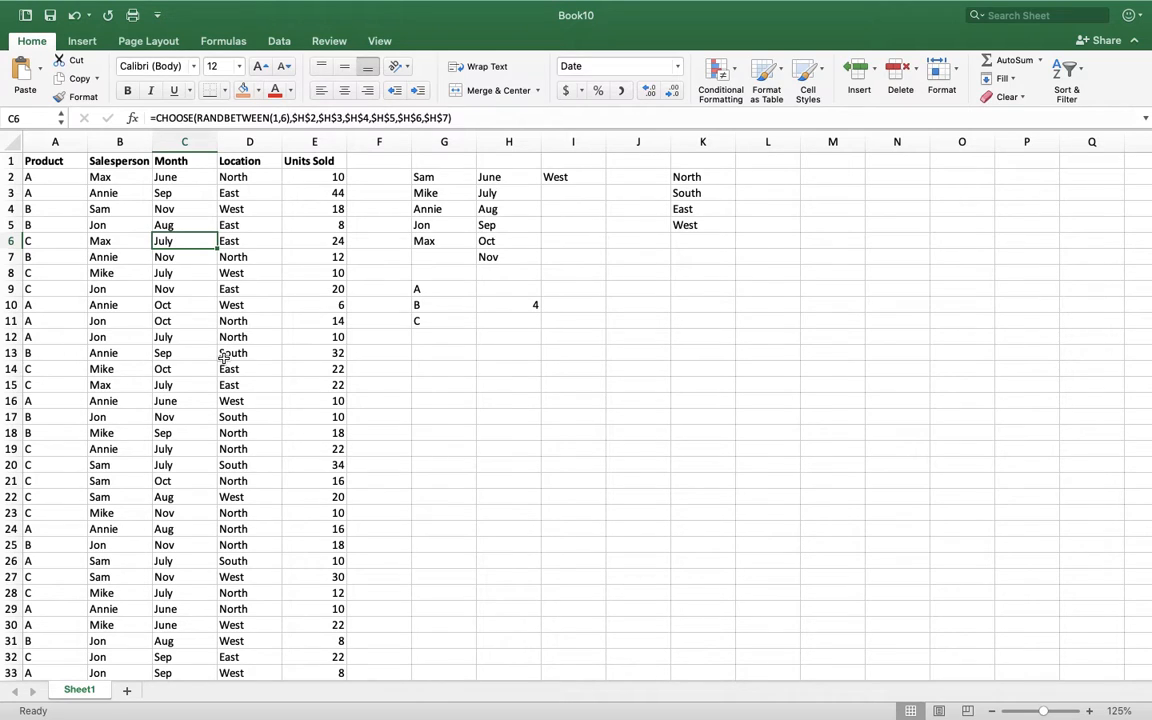
pyautogui.click(183, 435)
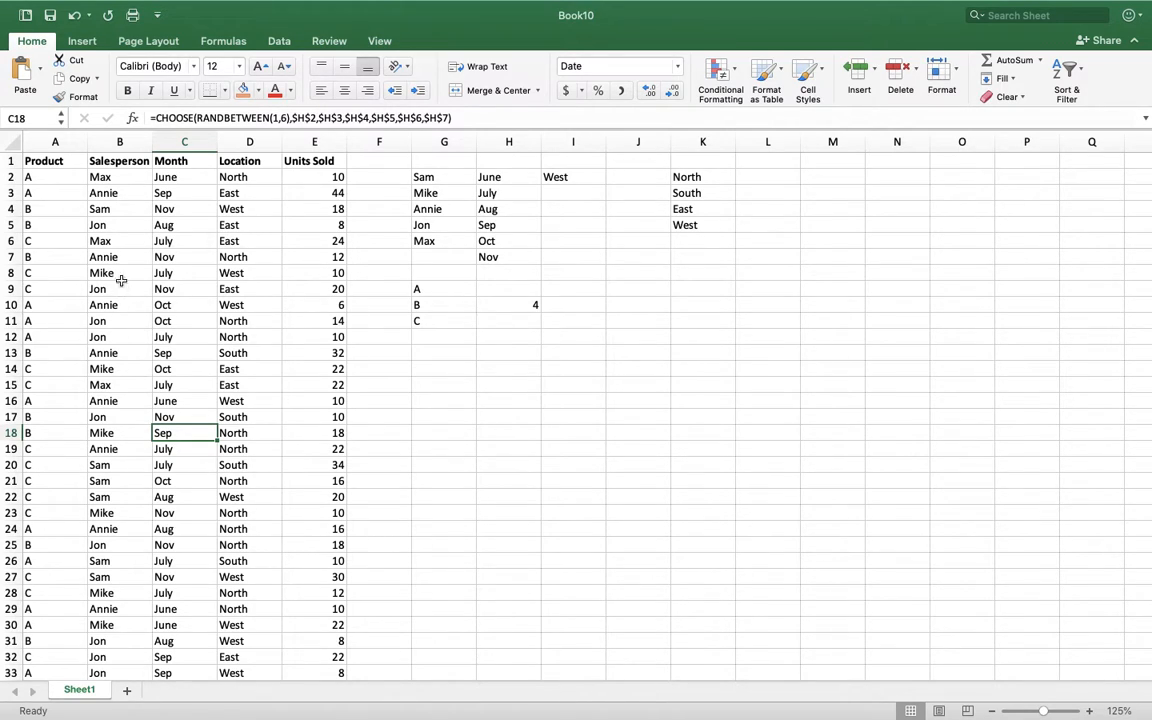
# - Create a PivotTable from the Sheet1 data range A1:E500 on a new worksheet
pyautogui.click(84, 44)
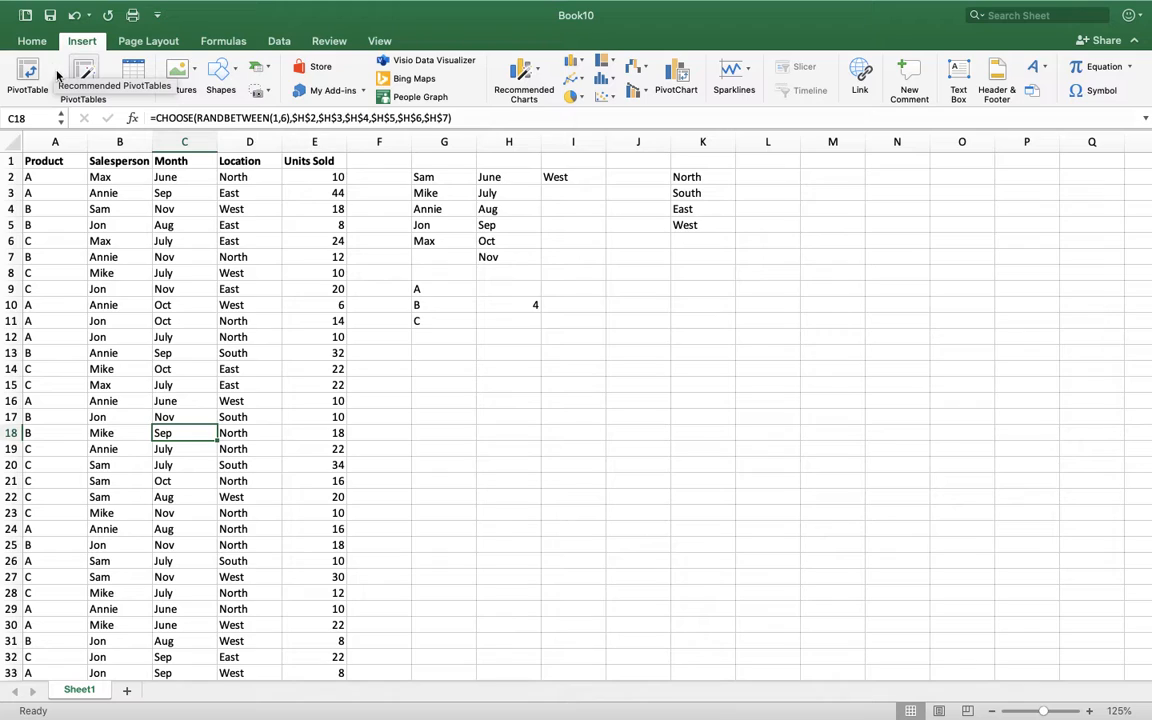
pyautogui.click(100, 465)
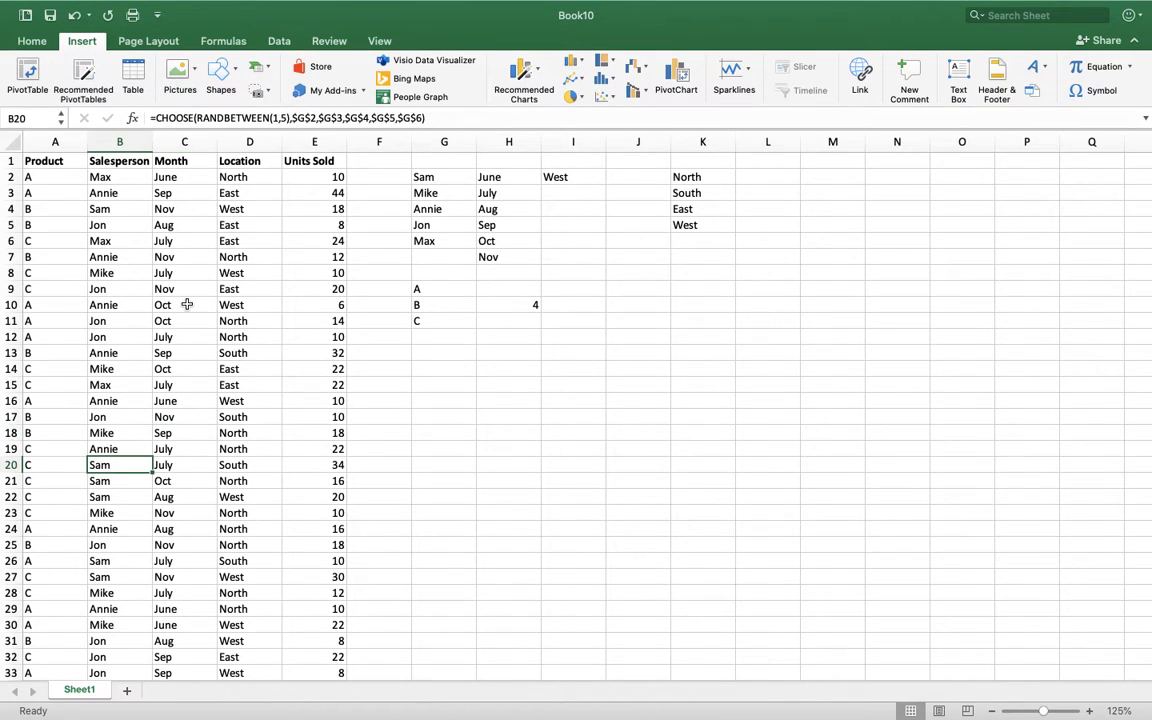
pyautogui.click(186, 305)
pyautogui.click(255, 415)
pyautogui.click(115, 417)
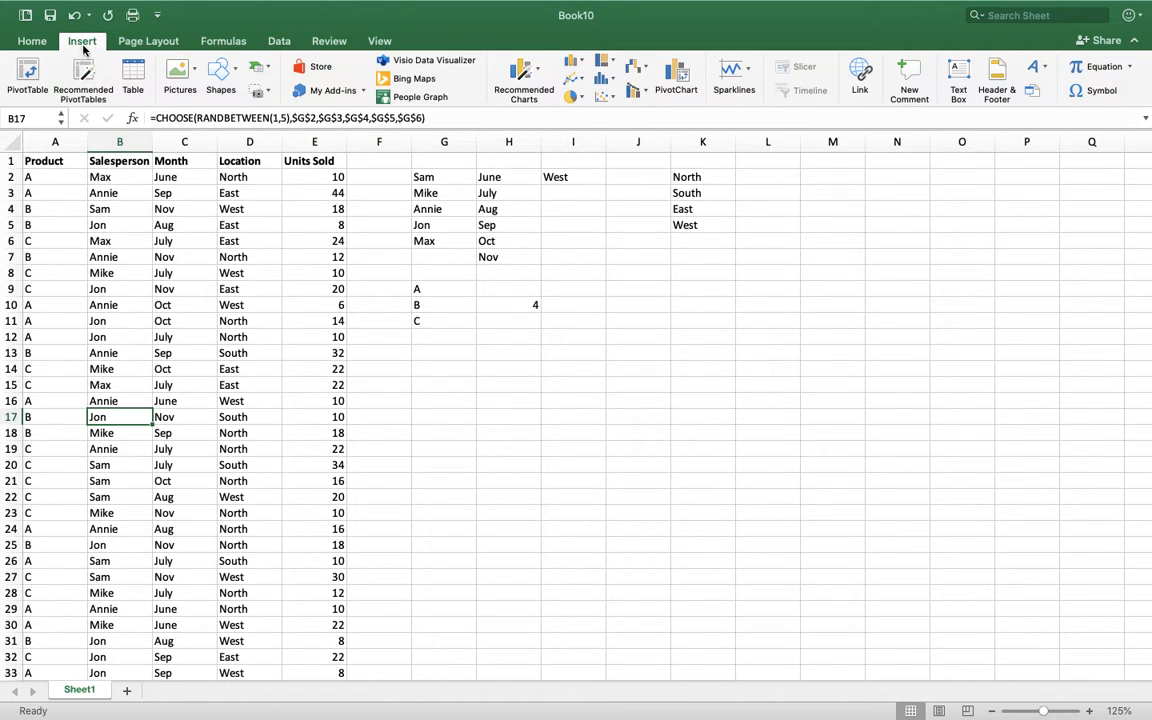
pyautogui.click(27, 75)
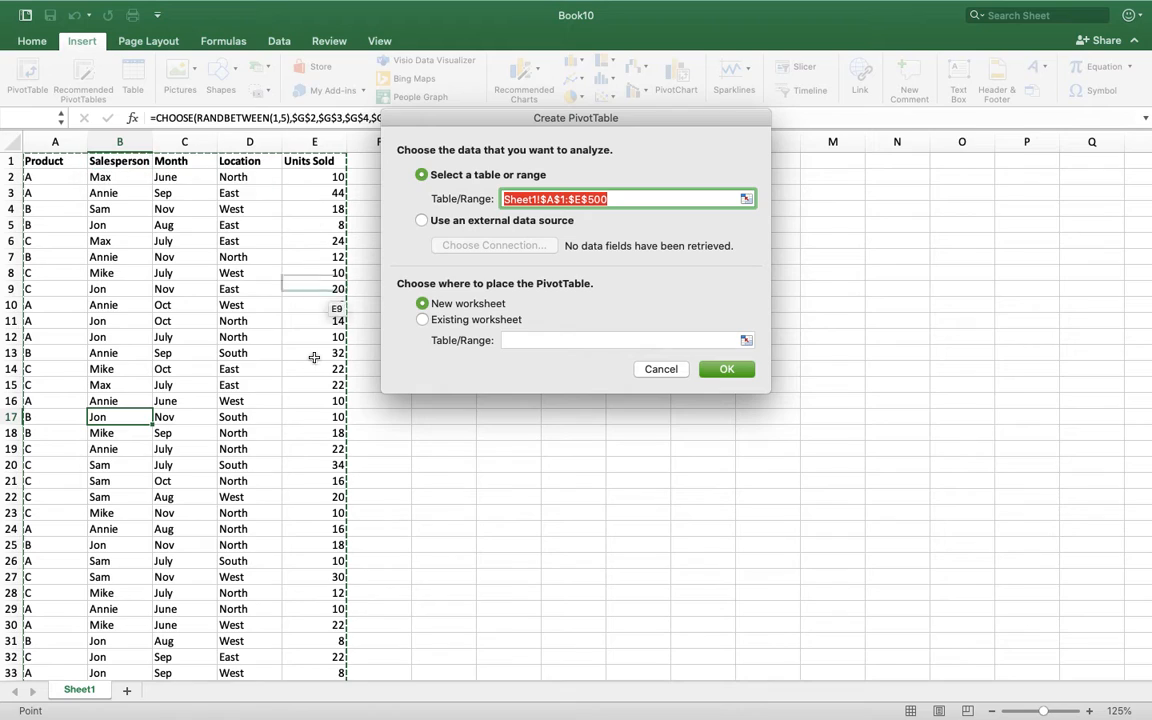
pyautogui.scroll(-10, 251, 543)
pyautogui.scroll(-4, 250, 540)
pyautogui.scroll(15, 244, 540)
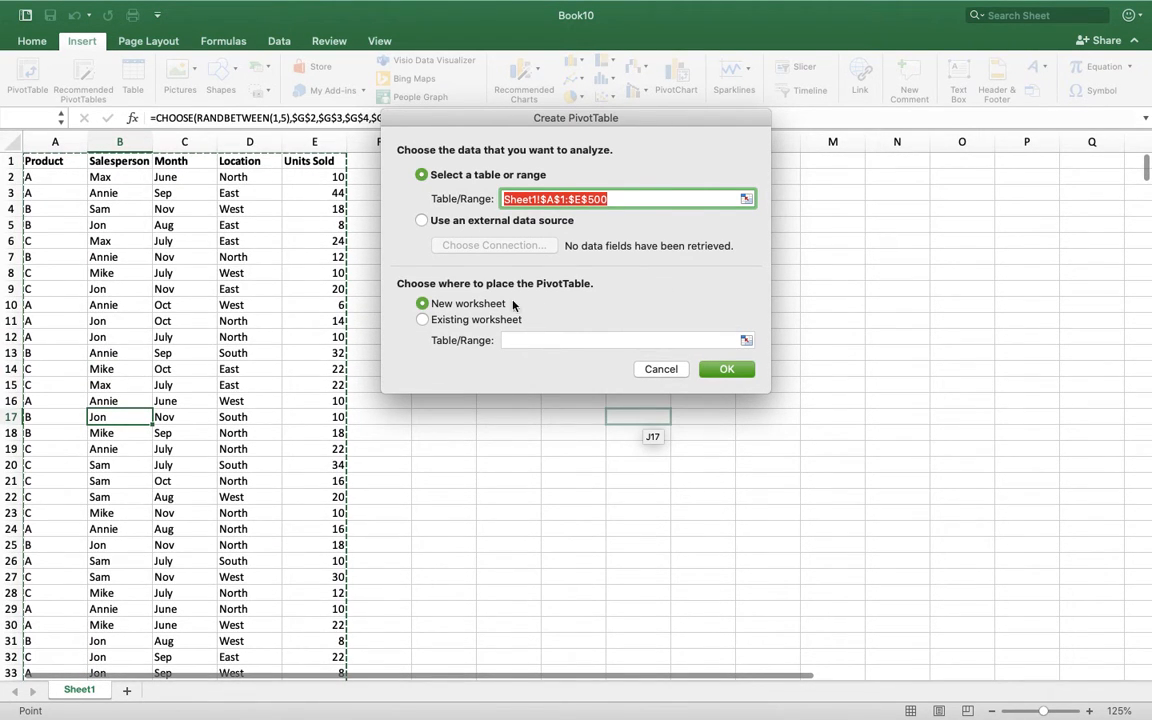
pyautogui.click(423, 320)
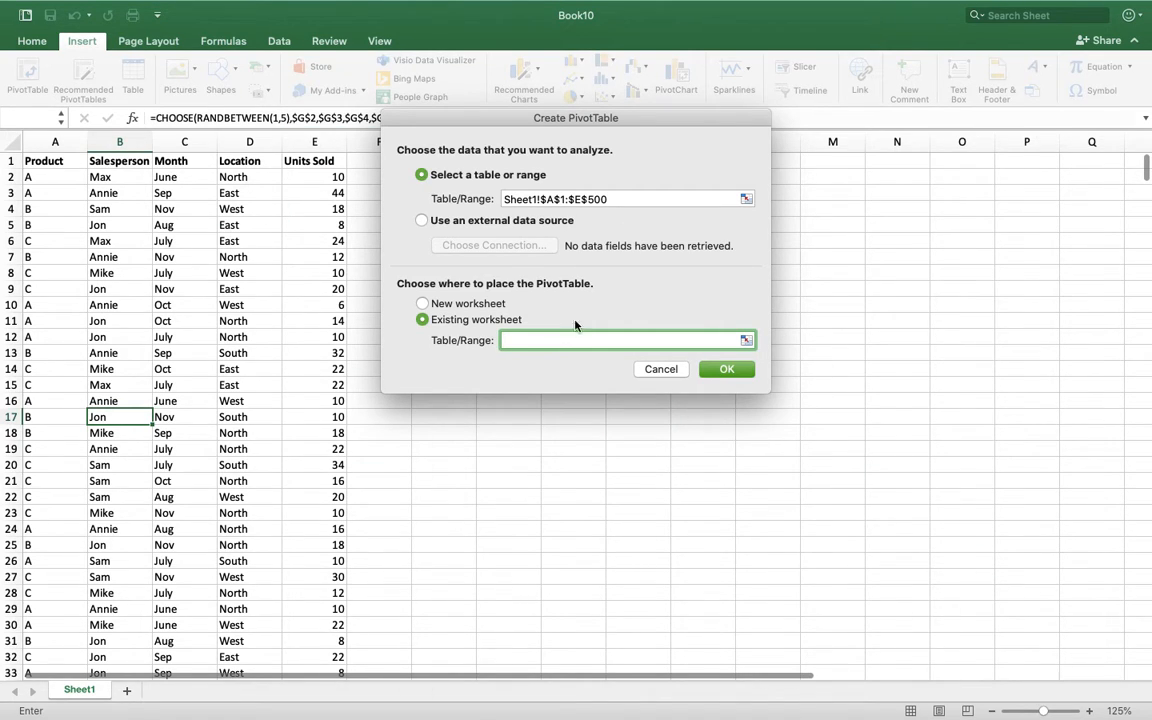
pyautogui.click(424, 304)
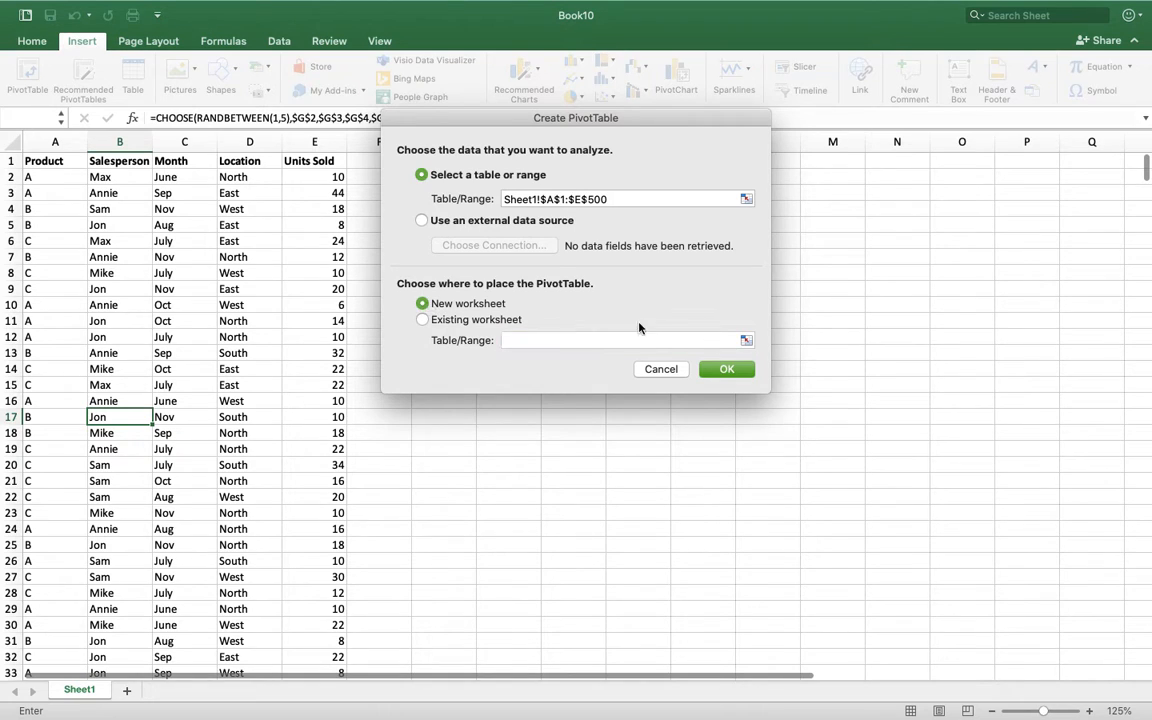
pyautogui.click(727, 370)
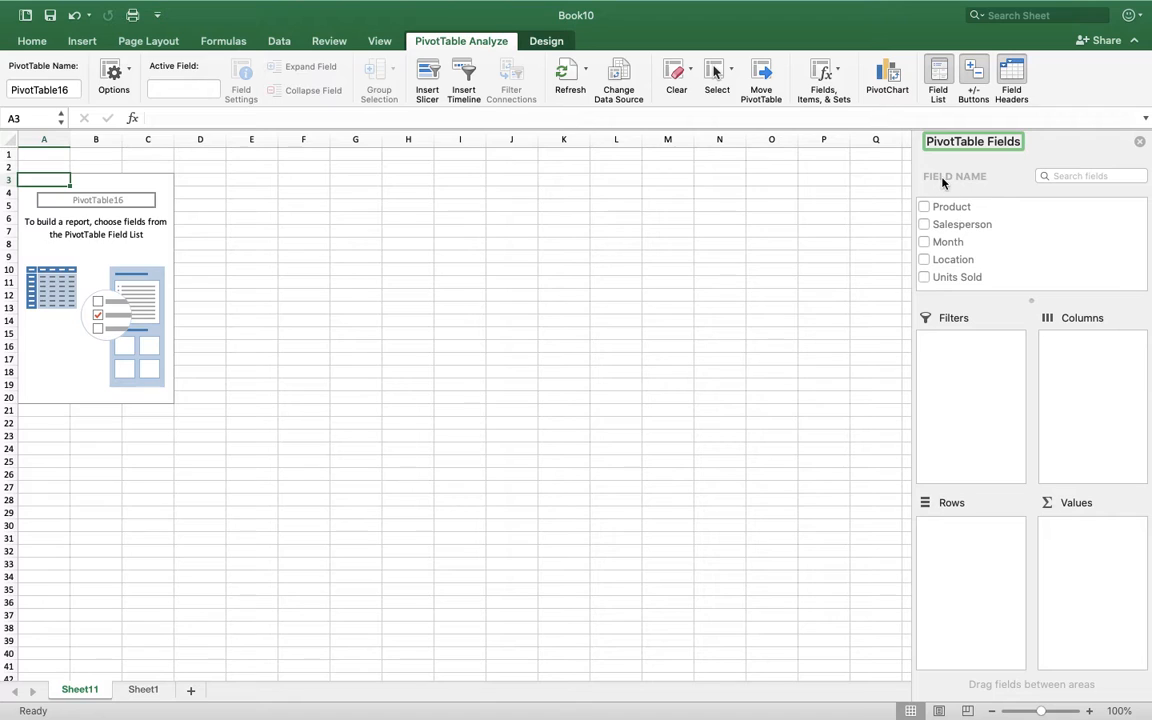
# - Compare the column headers in Sheet1's source data with the PivotTable's field list on Sheet11
pyautogui.click(145, 690)
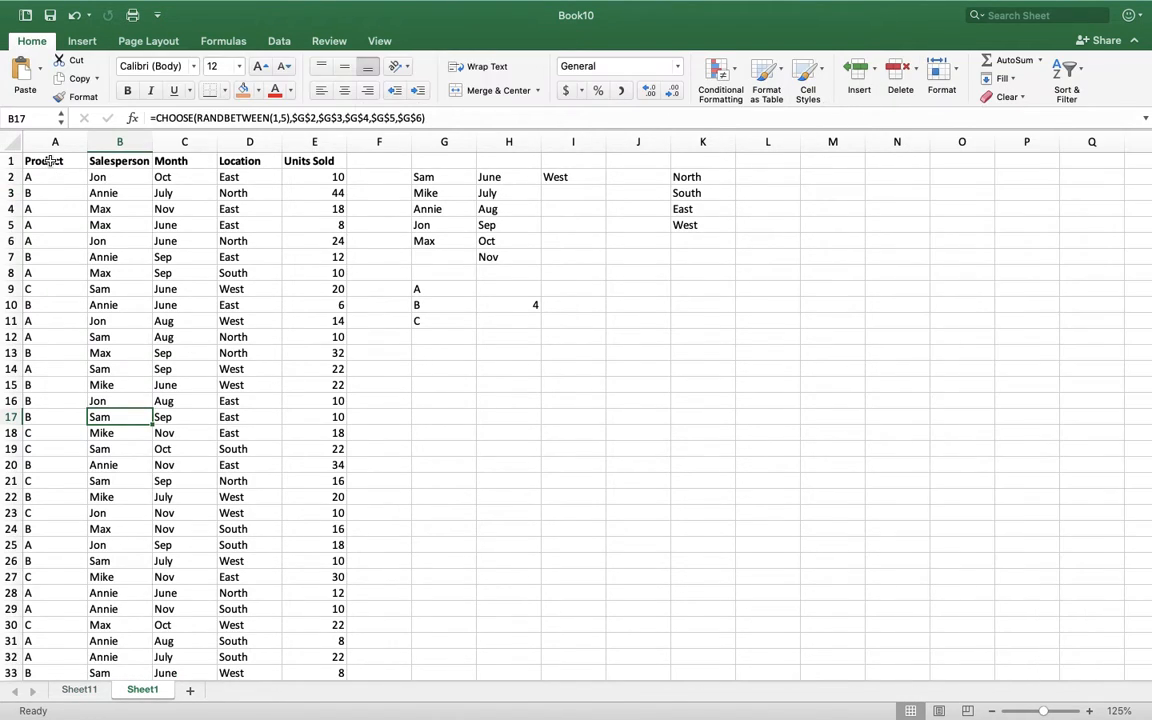
pyautogui.moveTo(50, 167); pyautogui.dragTo(292, 165)
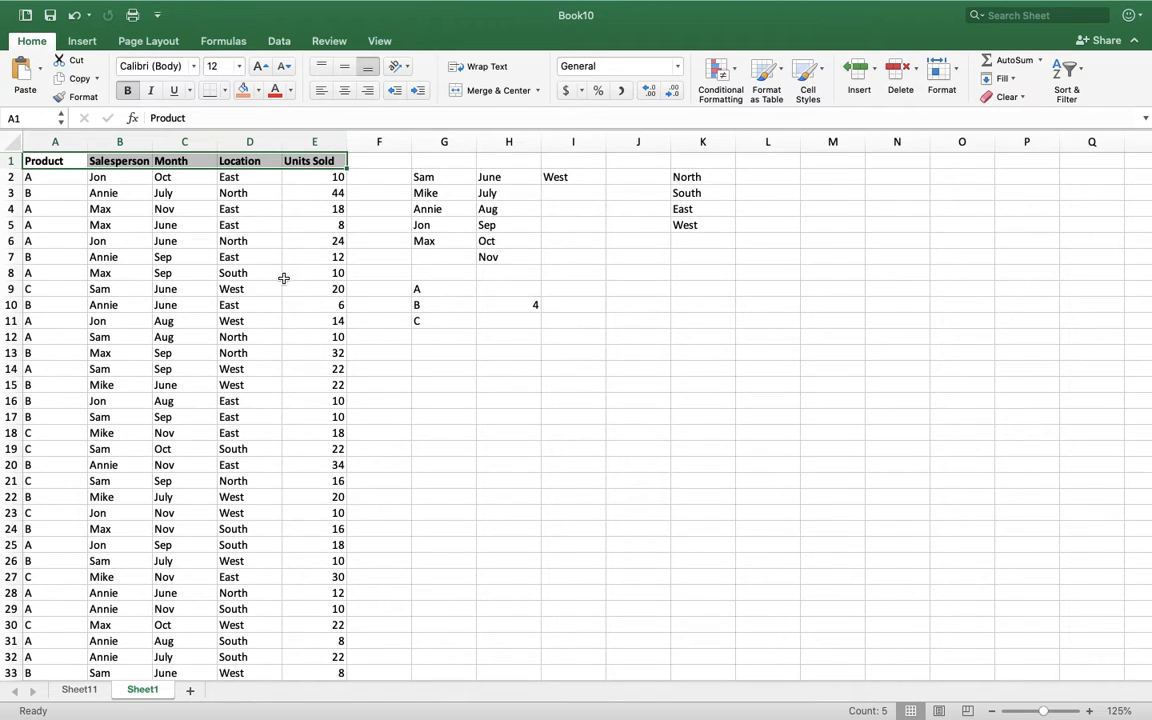
pyautogui.click(250, 384)
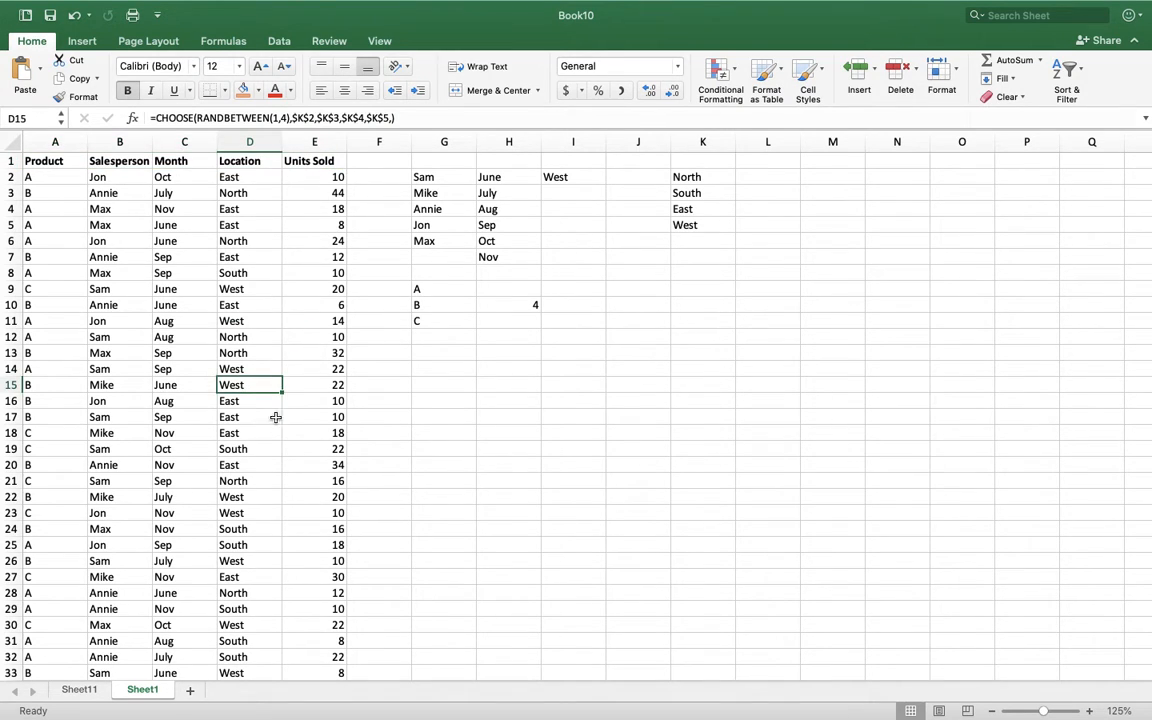
pyautogui.click(88, 690)
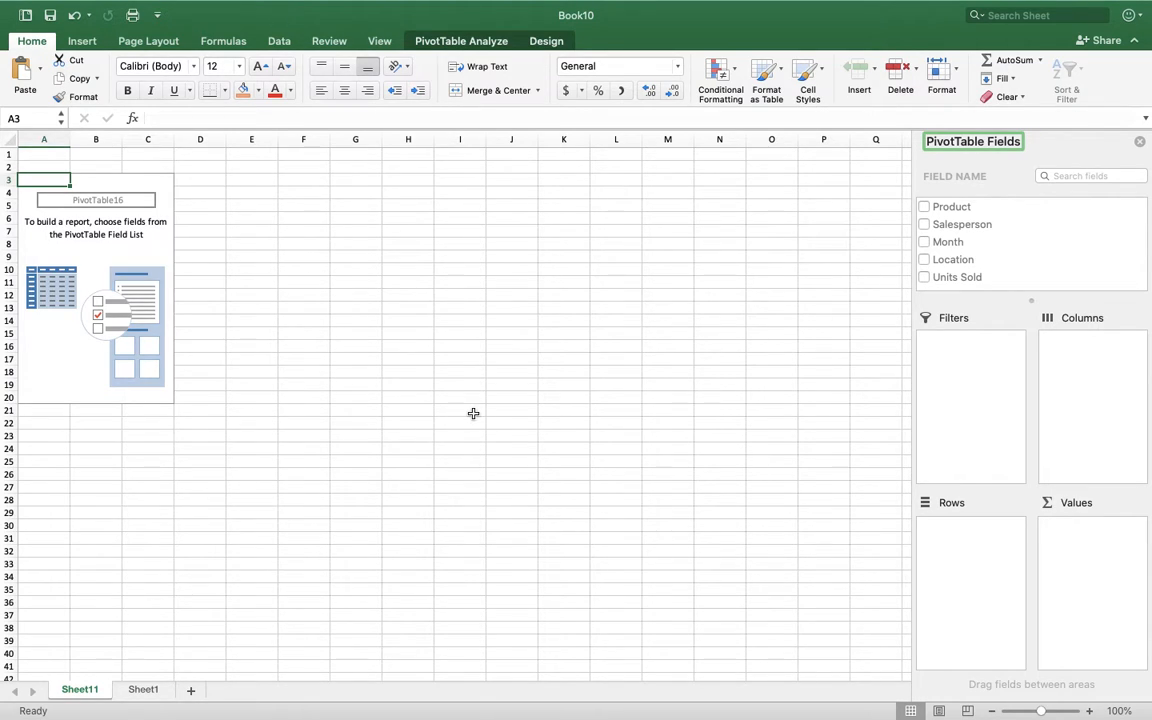
pyautogui.click(141, 690)
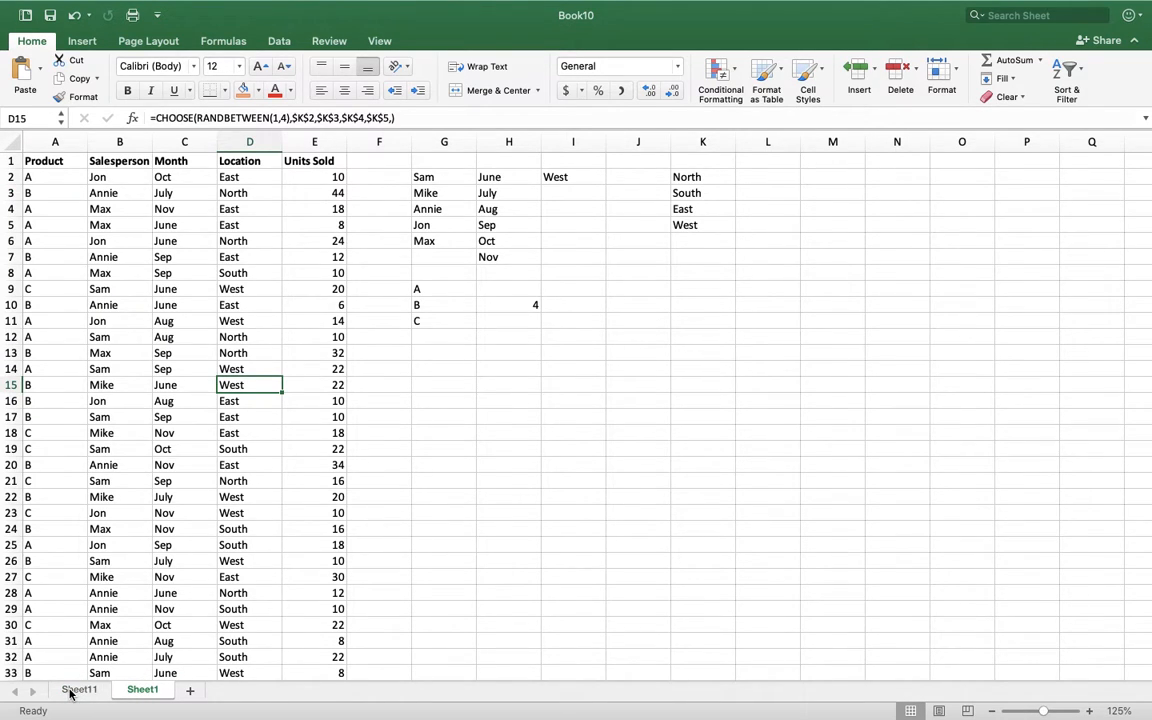
pyautogui.click(72, 691)
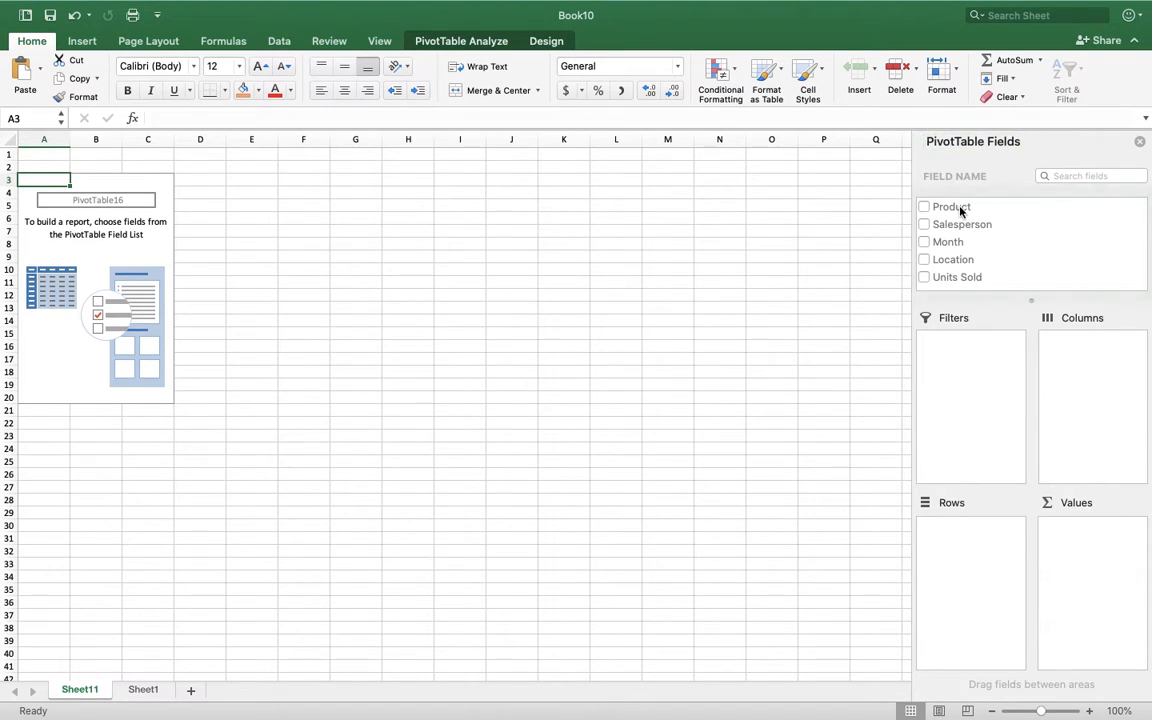
# - Build the PivotTable with Product as rows, Month as columns and the sum of Units Sold as values
pyautogui.moveTo(960, 209); pyautogui.dragTo(985, 566)
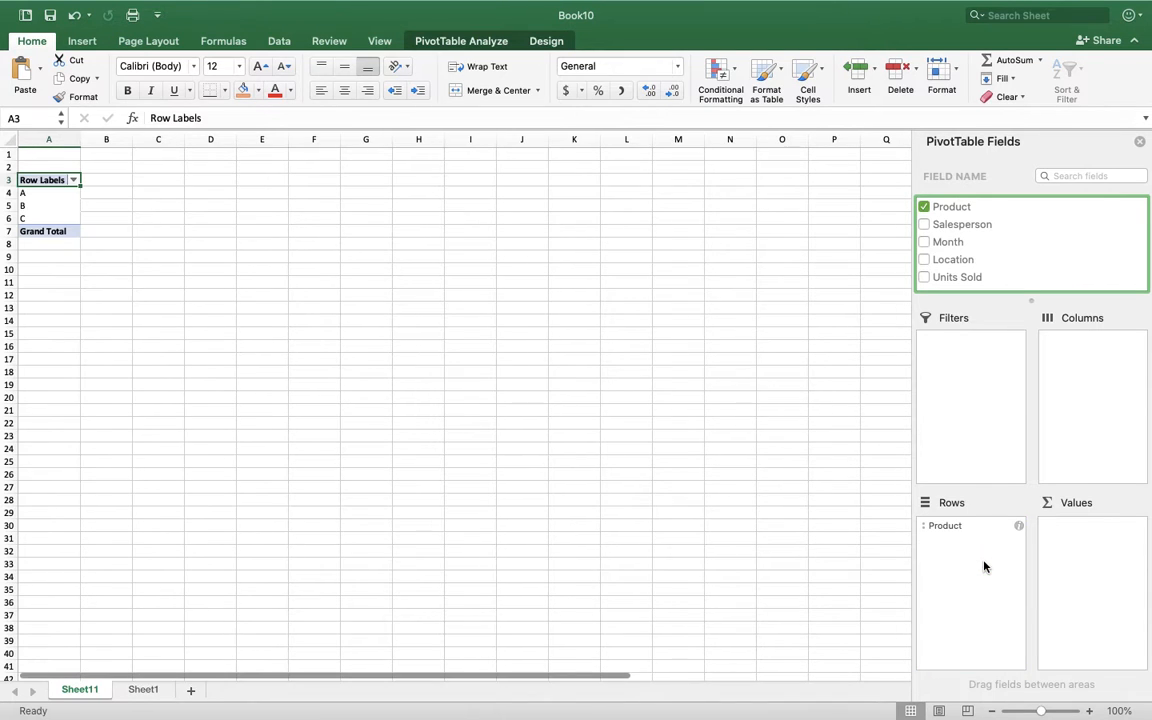
pyautogui.scroll(5, 213, 224)
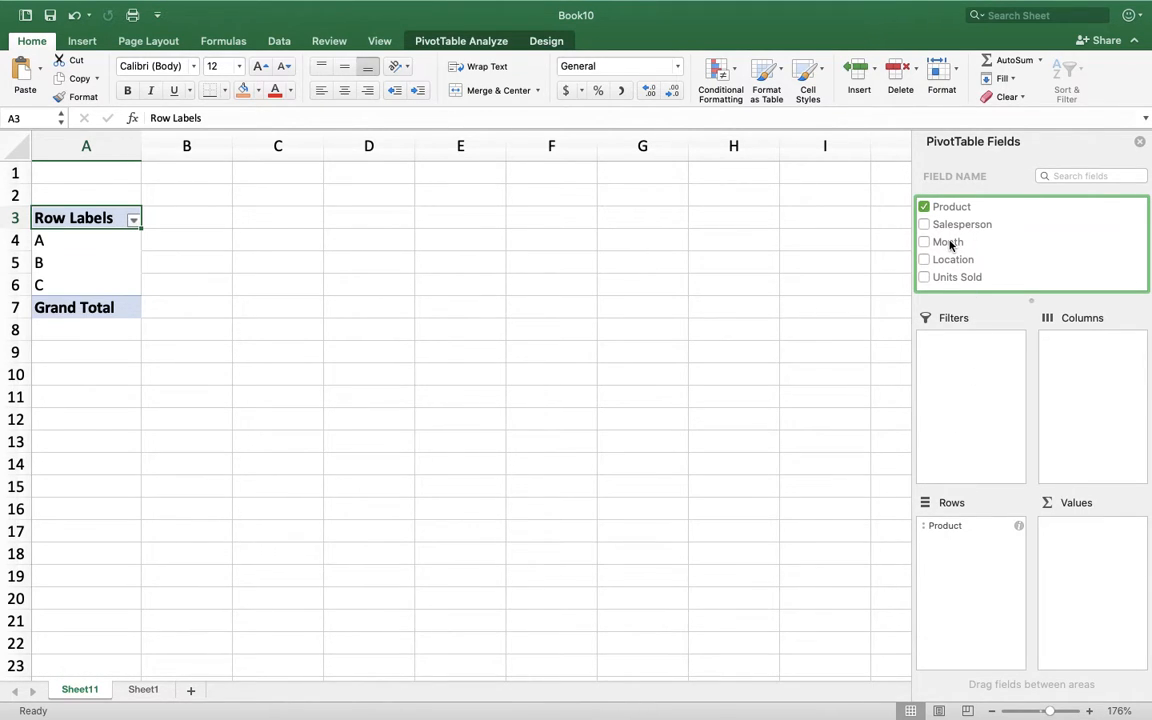
pyautogui.moveTo(950, 244); pyautogui.dragTo(1094, 375)
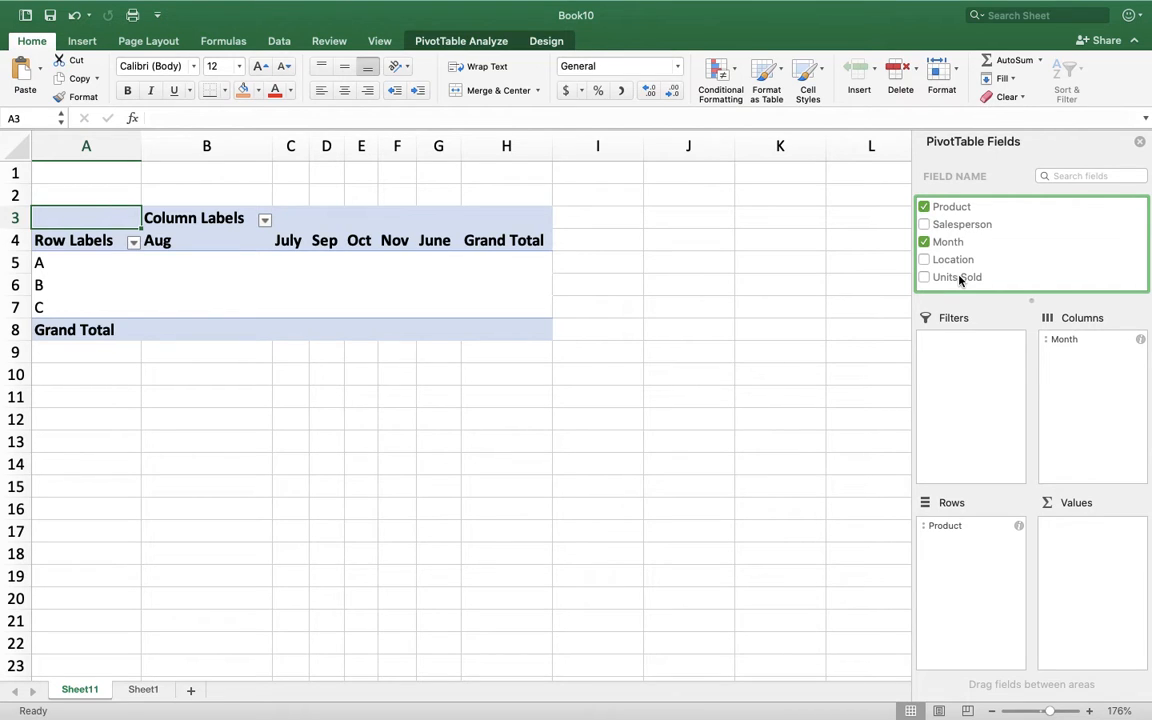
pyautogui.moveTo(959, 280); pyautogui.dragTo(1100, 580)
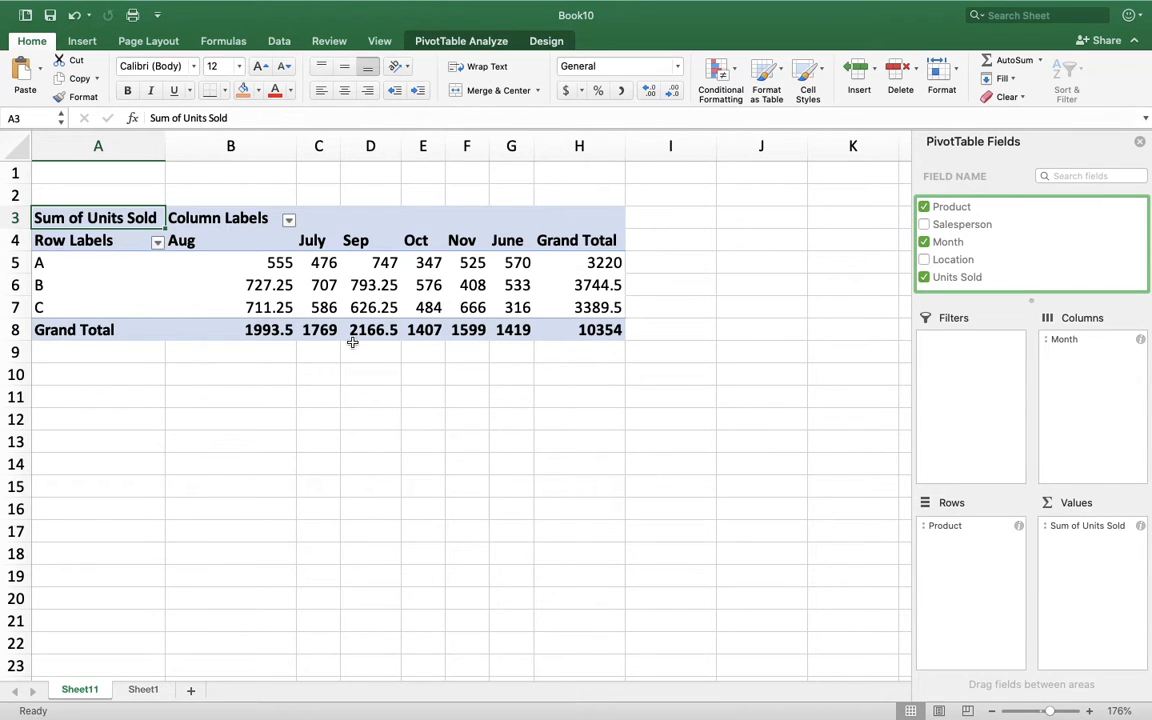
# - Highlight the PivotTable's Sep column, from its header through the grand total (D3:D8), with an orange fill
pyautogui.moveTo(130, 330); pyautogui.dragTo(515, 330)
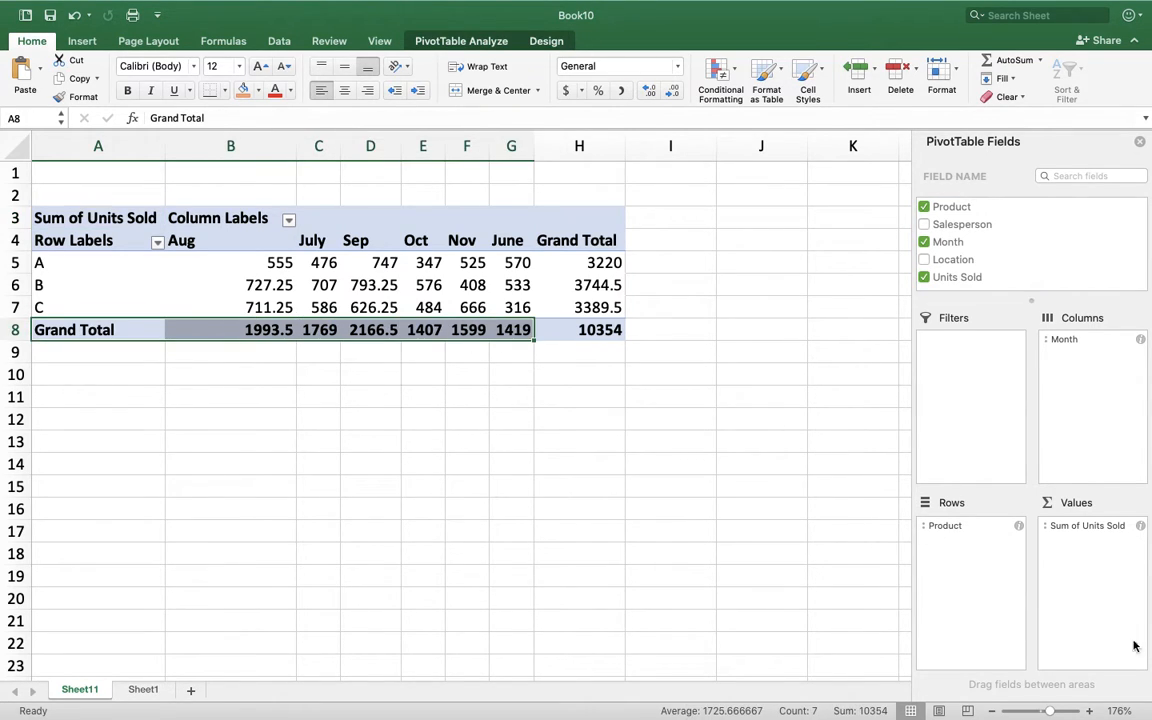
pyautogui.click(318, 372)
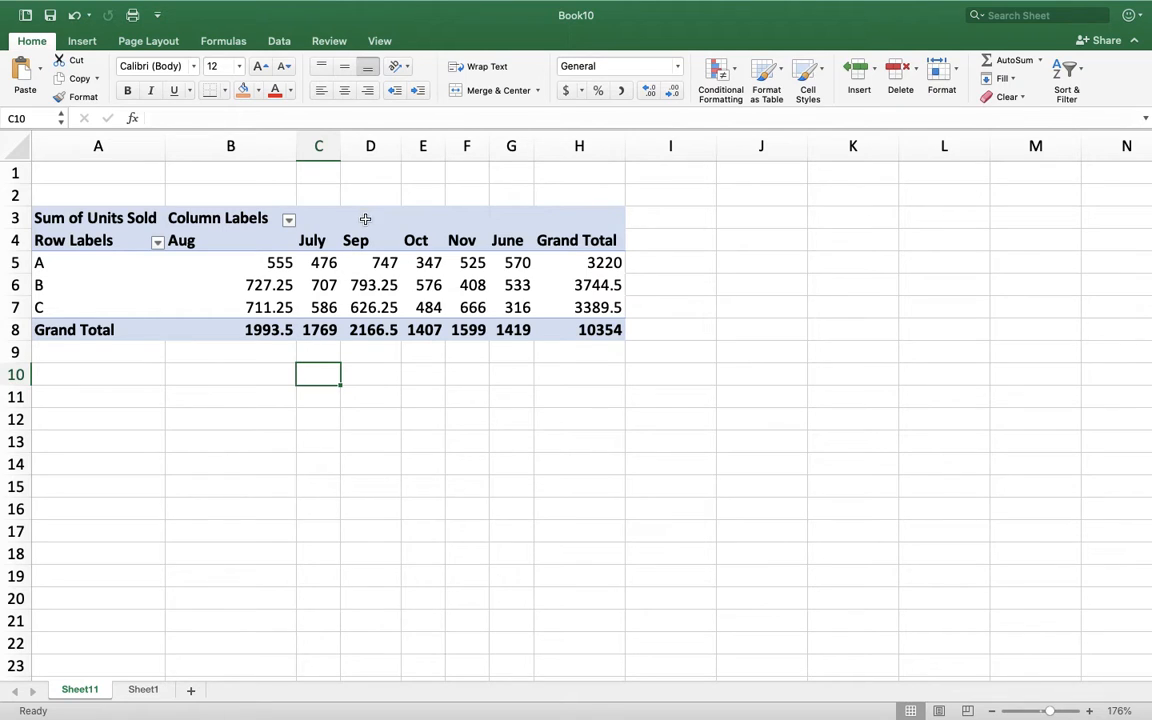
pyautogui.moveTo(365, 219); pyautogui.dragTo(377, 333)
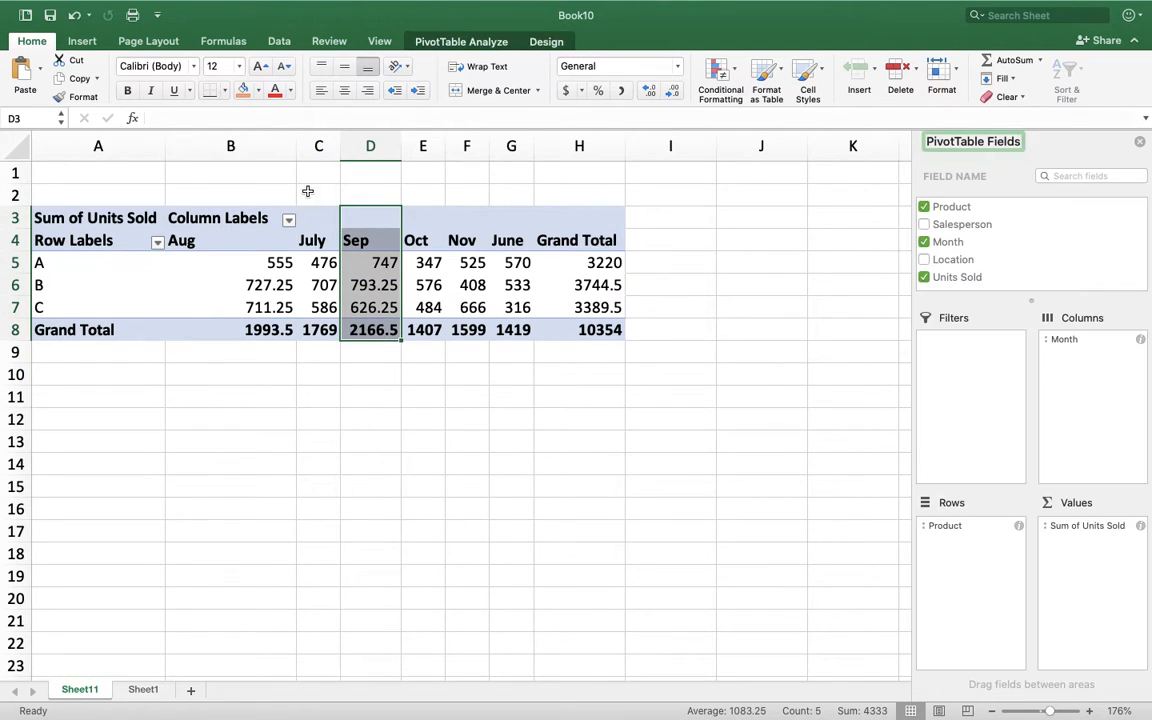
pyautogui.click(243, 90)
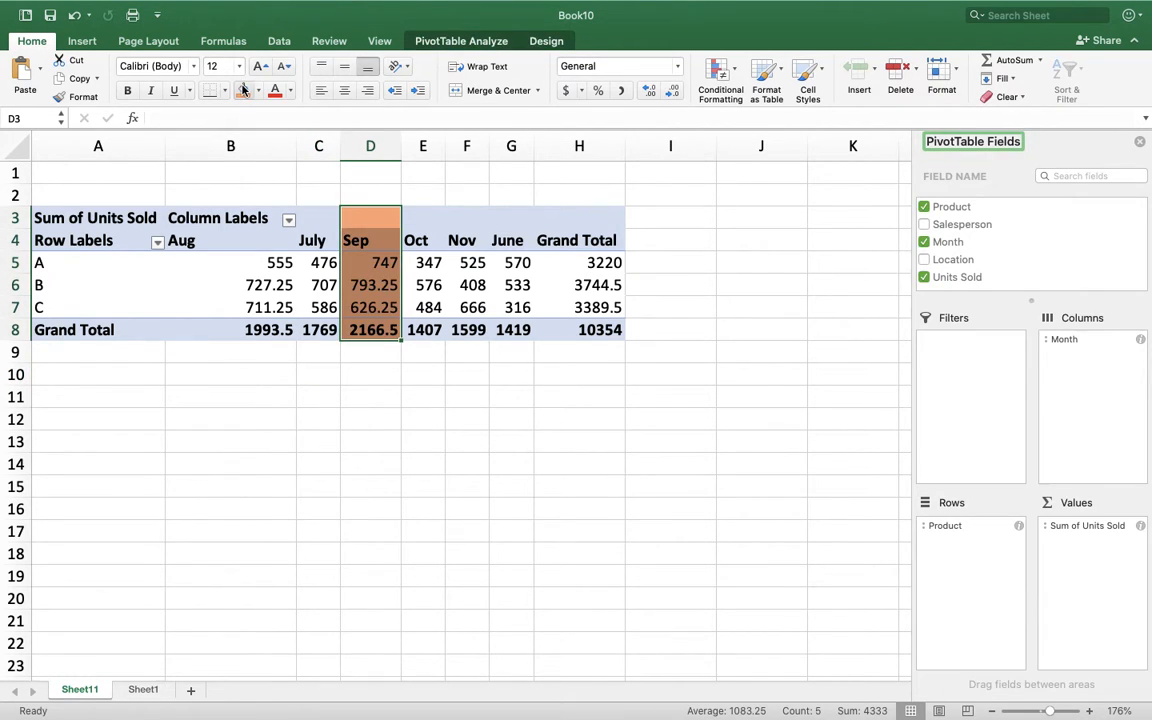
pyautogui.click(505, 401)
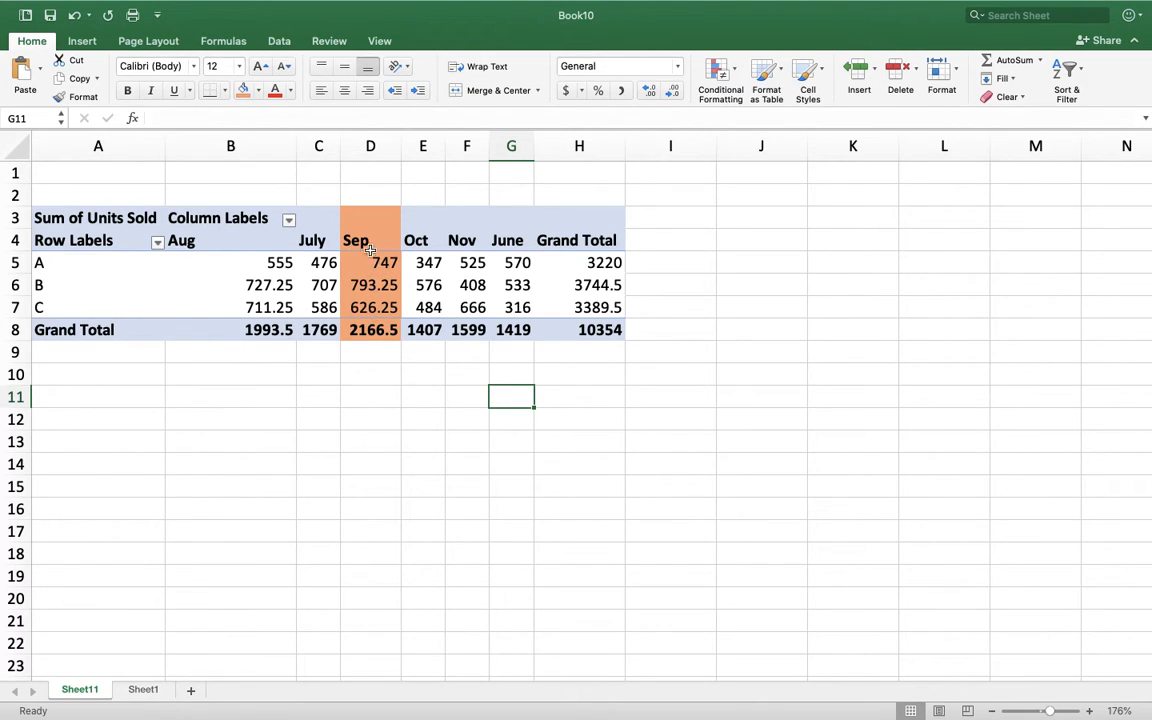
# - Compare the PivotTable summary with the full list of source records on Sheet1
pyautogui.click(512, 285)
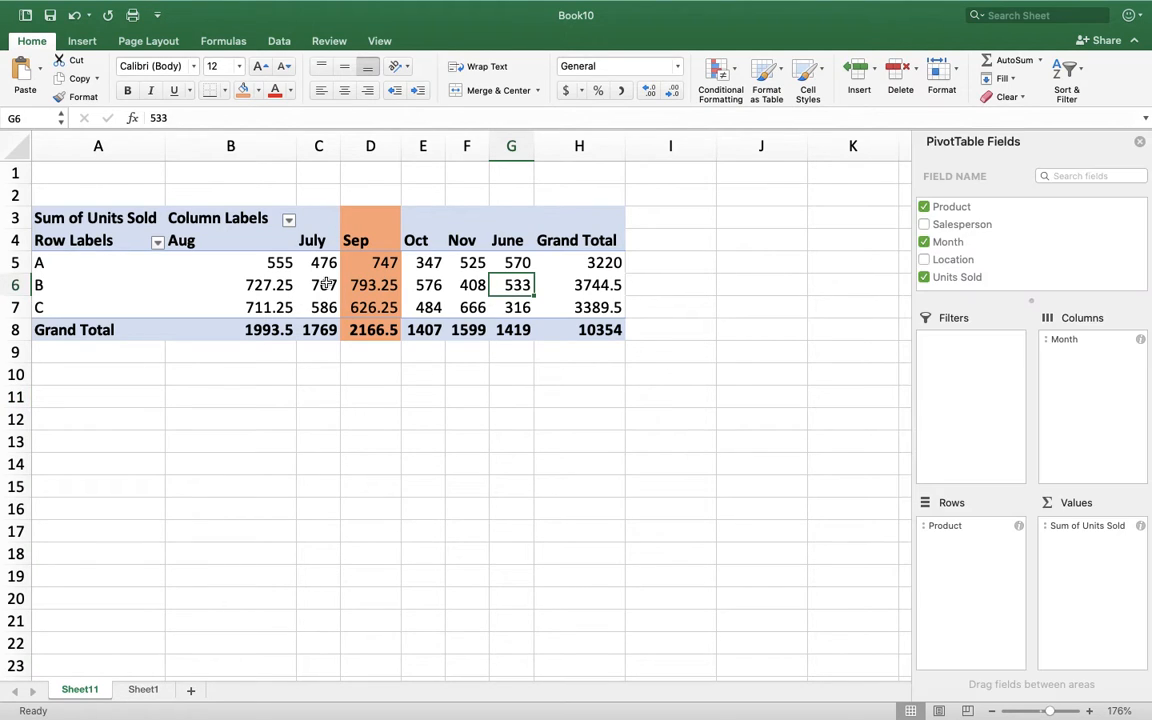
pyautogui.hotkey('ctrl', 'pagedown')
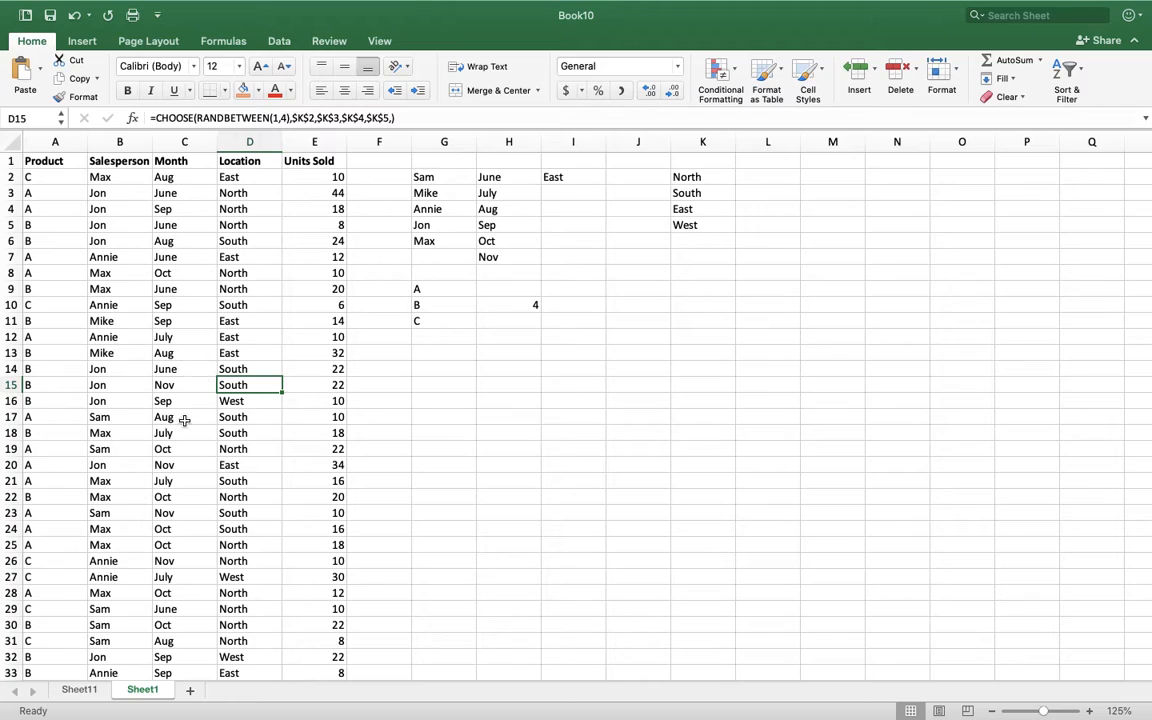
pyautogui.scroll(-20, 184, 421)
pyautogui.scroll(20, 184, 421)
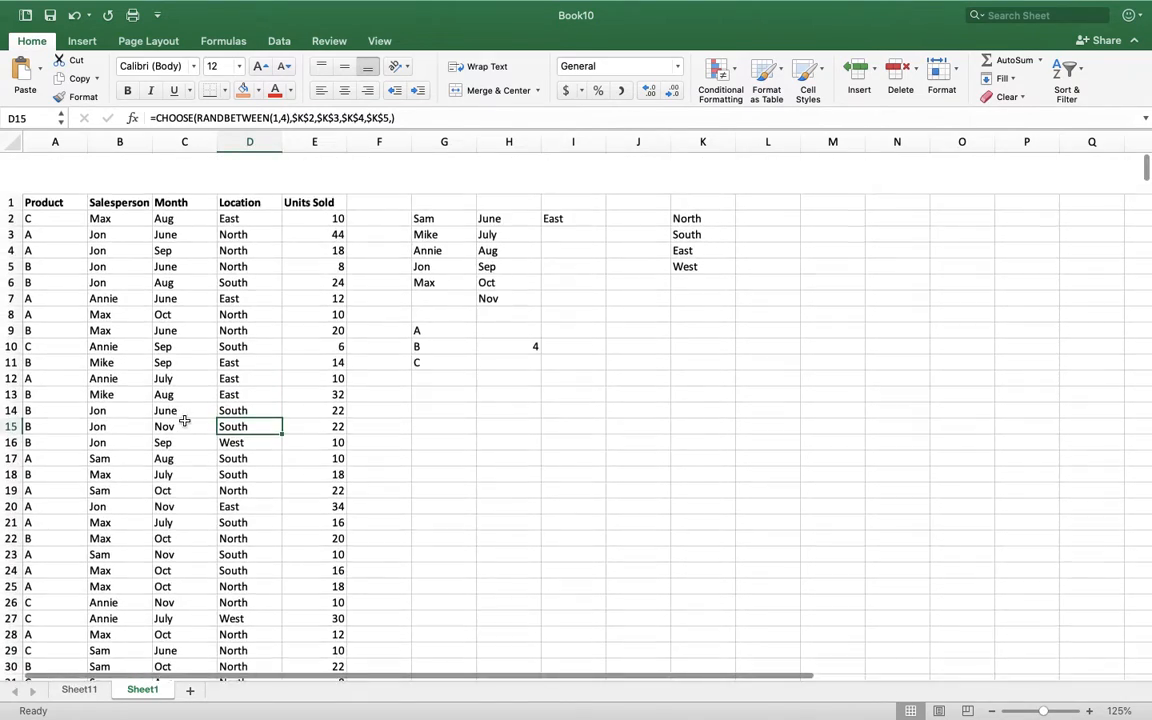
pyautogui.click(79, 690)
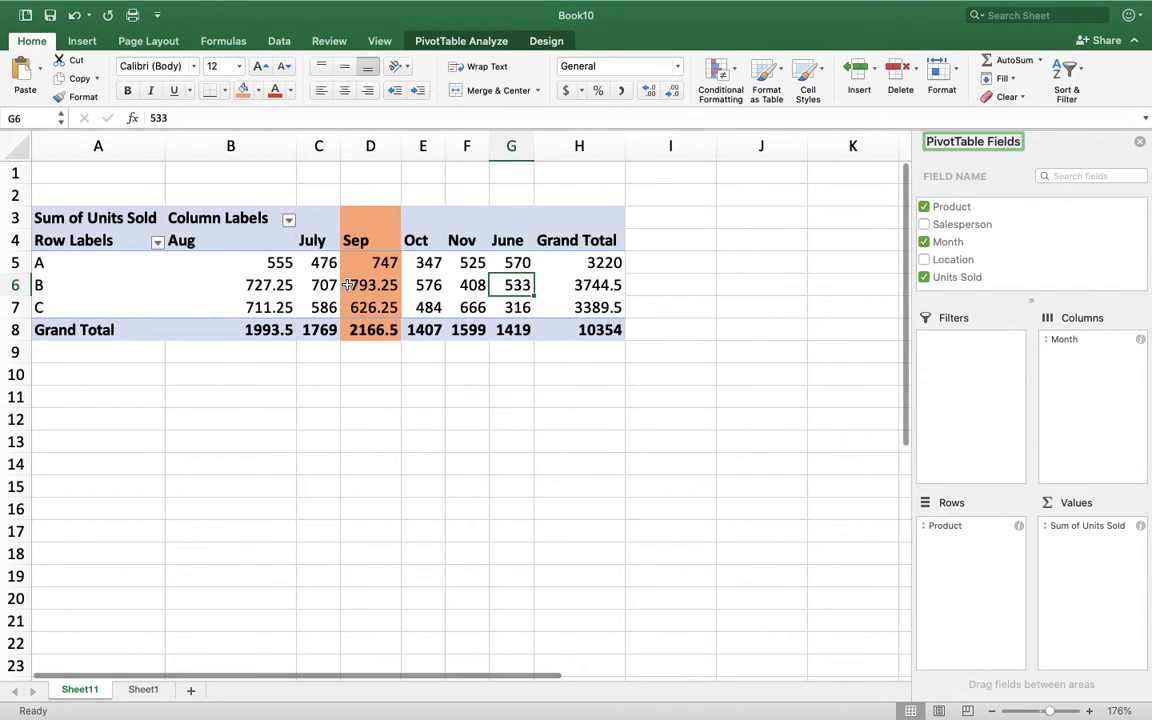
# - Create a PivotTable on a new worksheet from the Sheet1 source range A1:E500
pyautogui.click(143, 689)
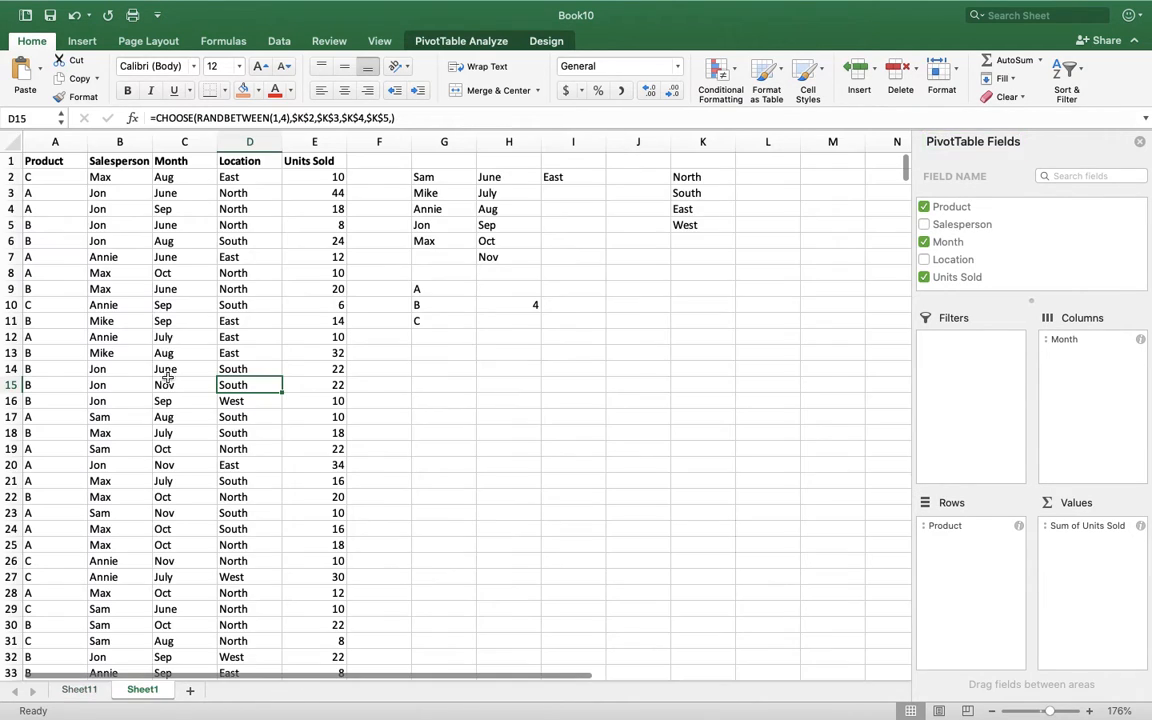
pyautogui.click(82, 41)
pyautogui.click(27, 72)
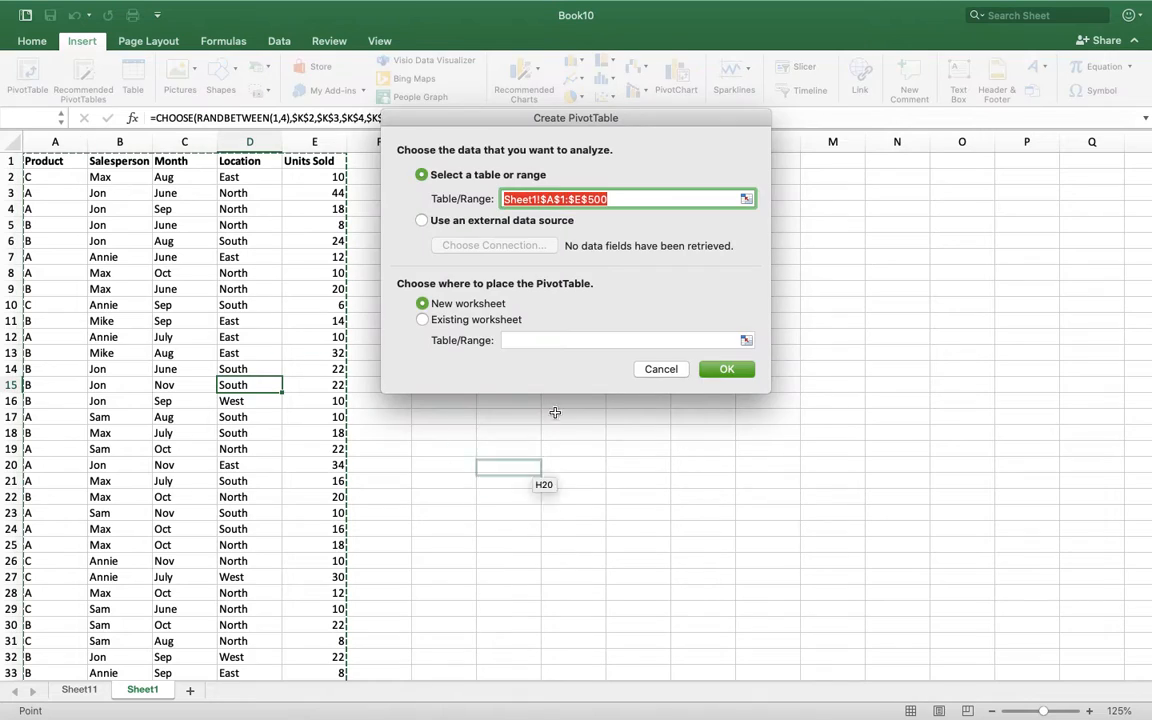
pyautogui.click(728, 369)
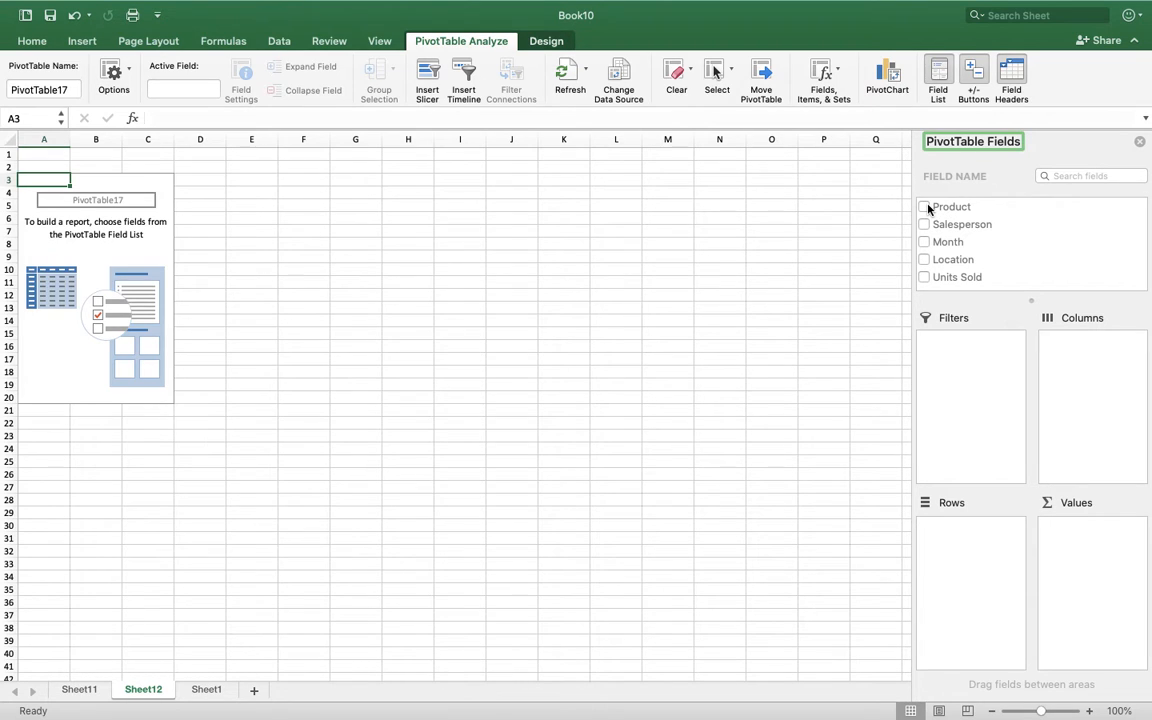
# - Build the new PivotTable with Product as rows, Salesperson as columns and the sum of Units Sold as values
pyautogui.moveTo(930, 207); pyautogui.dragTo(969, 545)
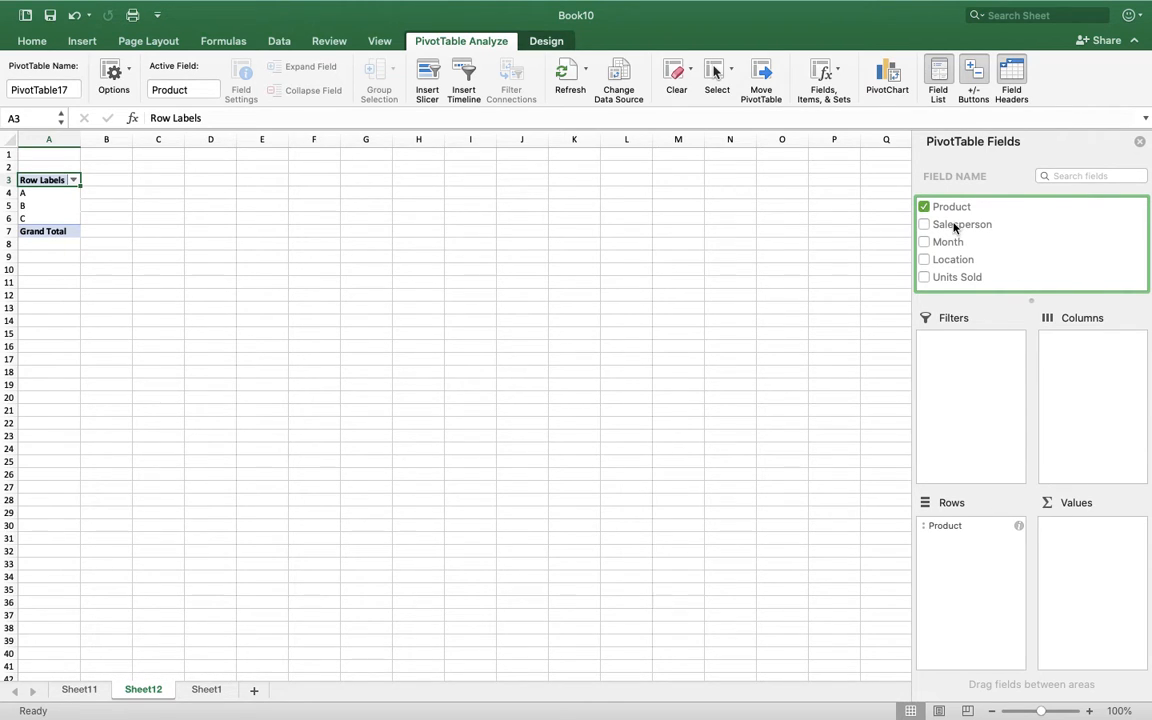
pyautogui.moveTo(954, 228); pyautogui.dragTo(1097, 367)
pyautogui.moveTo(950, 277); pyautogui.dragTo(1110, 550)
# - Highlight the fourth salesperson's column in the PivotTable, from its header through the grand total (E3:E8), with an orange fill
pyautogui.scroll(5, 494, 404)
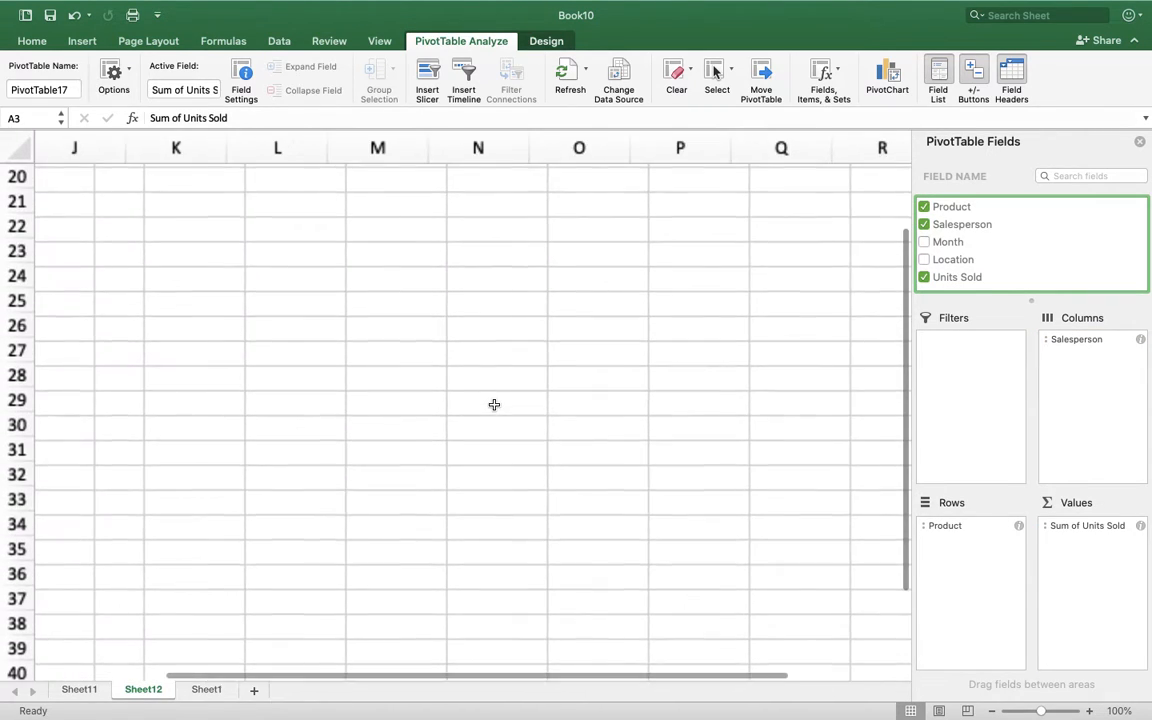
pyautogui.scroll(10, 494, 404)
pyautogui.hscroll(-5, 494, 404)
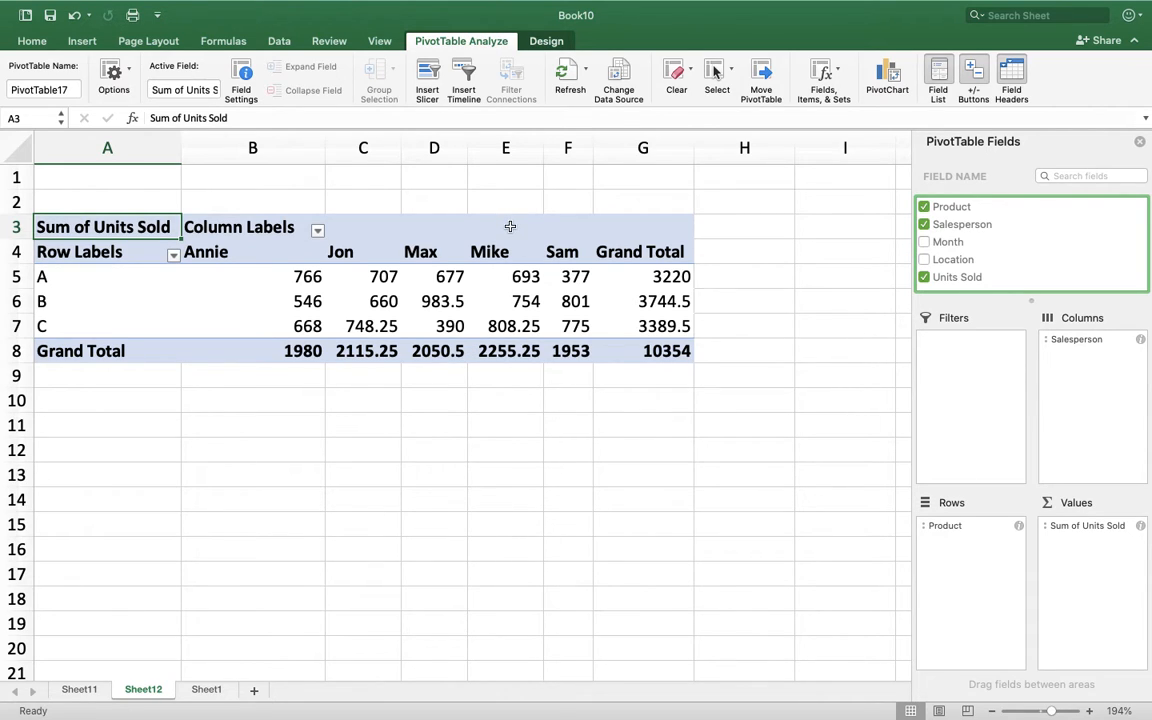
pyautogui.moveTo(510, 227); pyautogui.dragTo(505, 350)
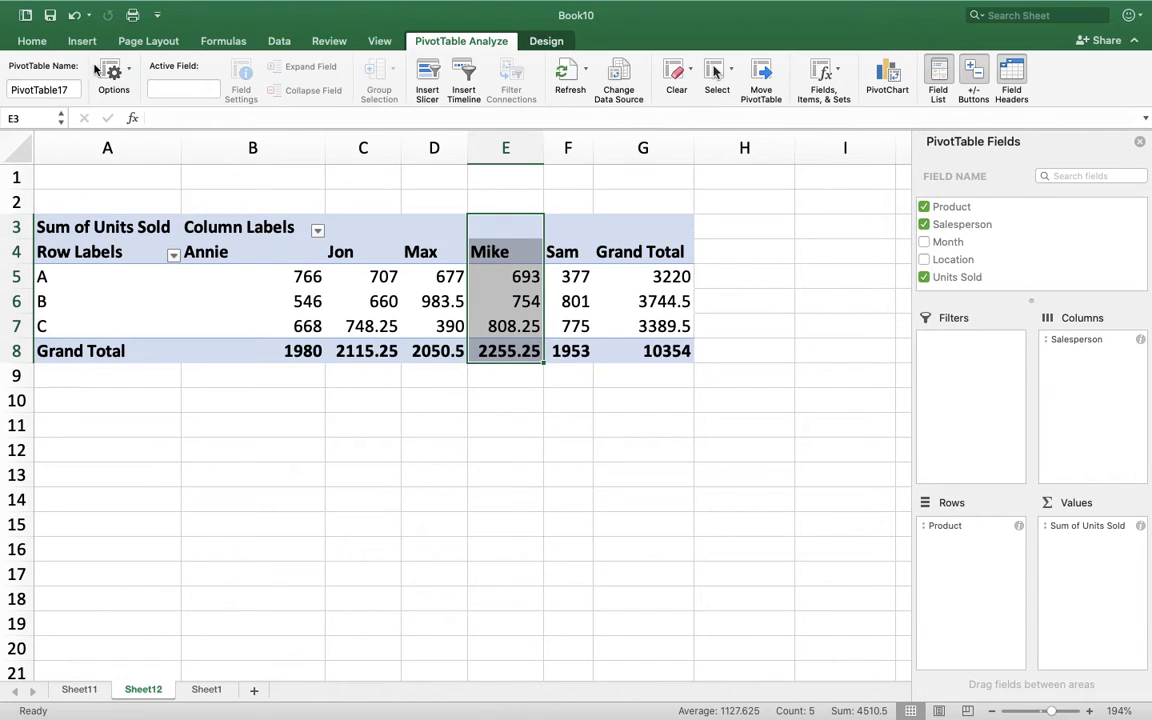
pyautogui.click(33, 41)
pyautogui.click(240, 91)
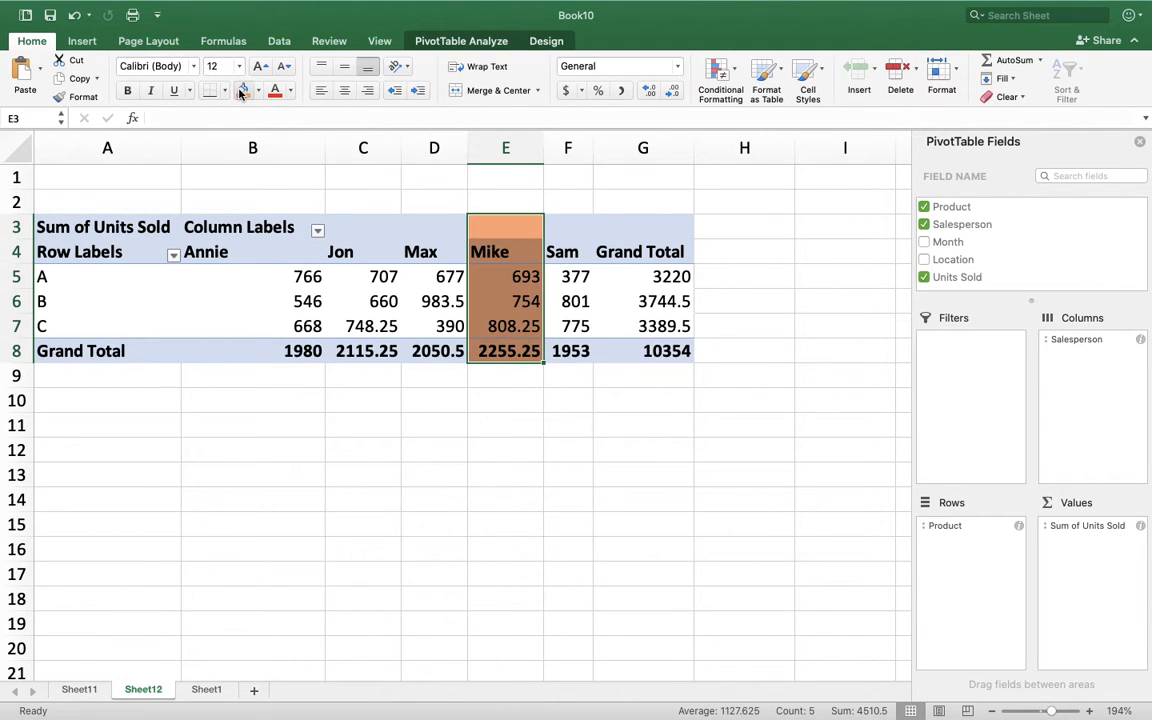
pyautogui.click(459, 458)
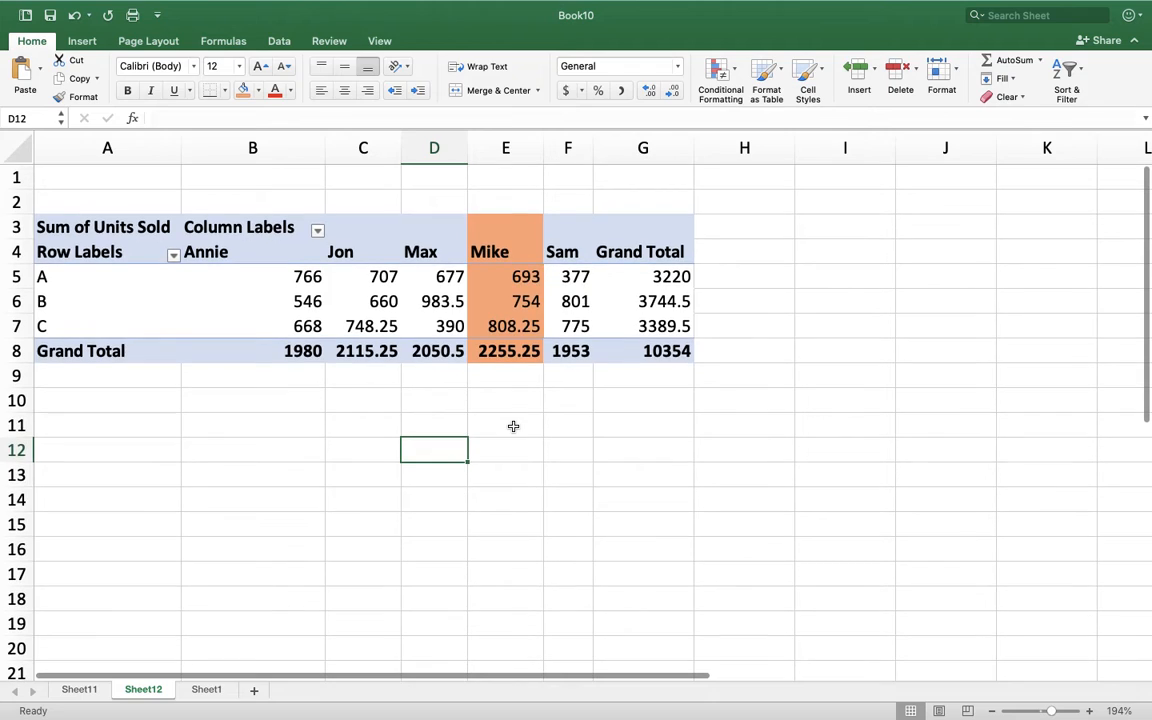
# - Create another PivotTable from Sheet1's A1:E500 data, placing it on its own new worksheet
pyautogui.click(205, 690)
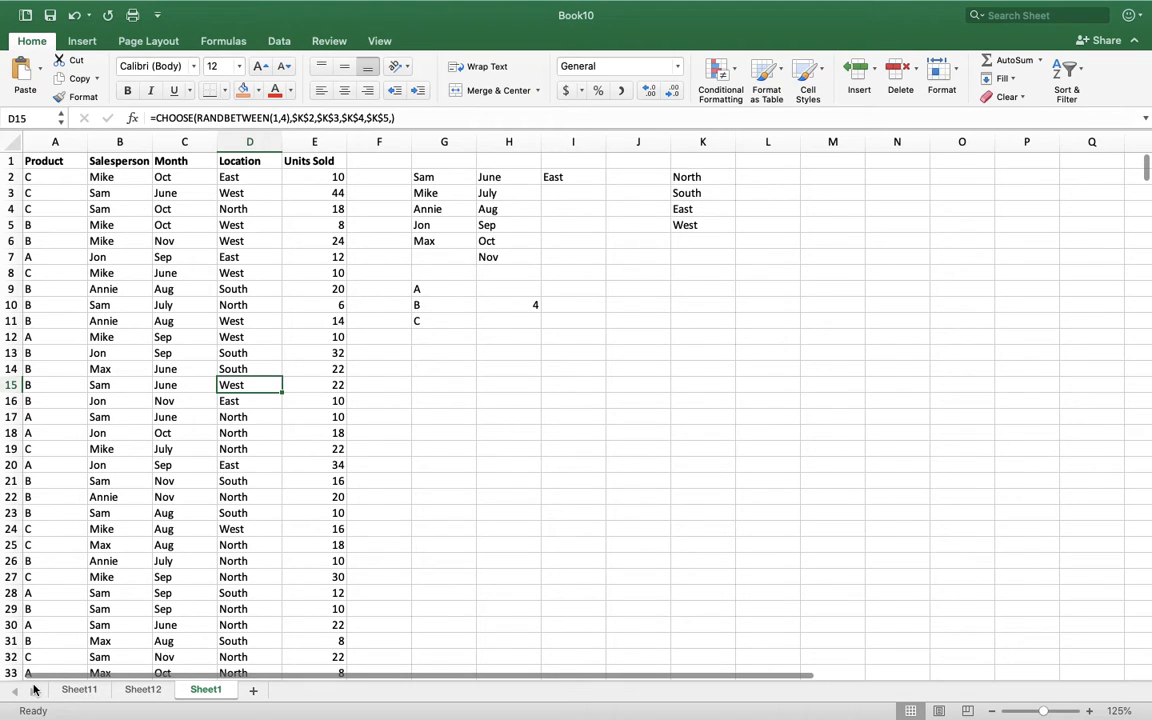
pyautogui.click(63, 691)
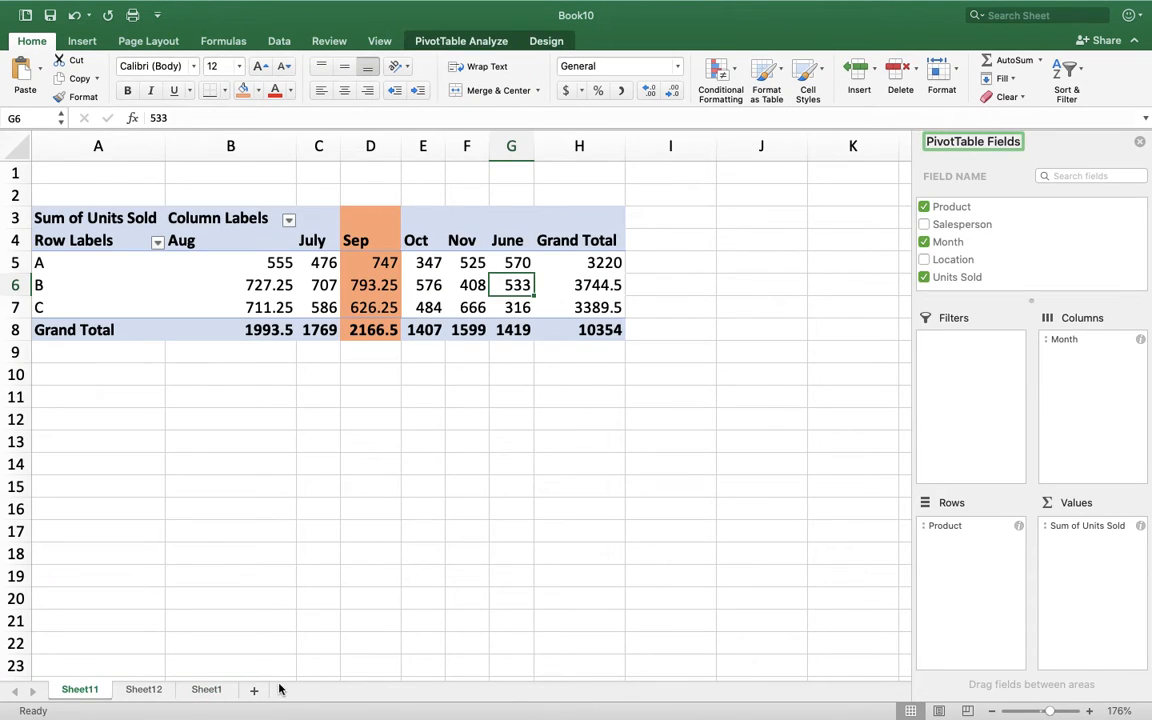
pyautogui.click(206, 690)
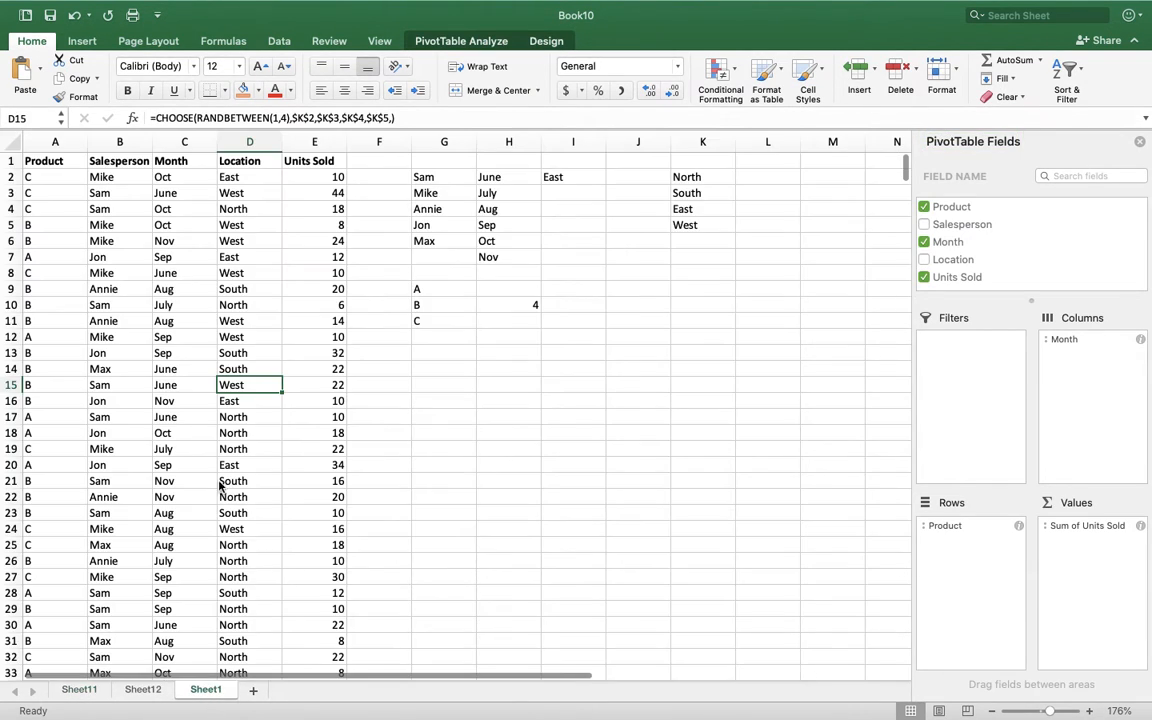
pyautogui.click(80, 42)
pyautogui.click(28, 72)
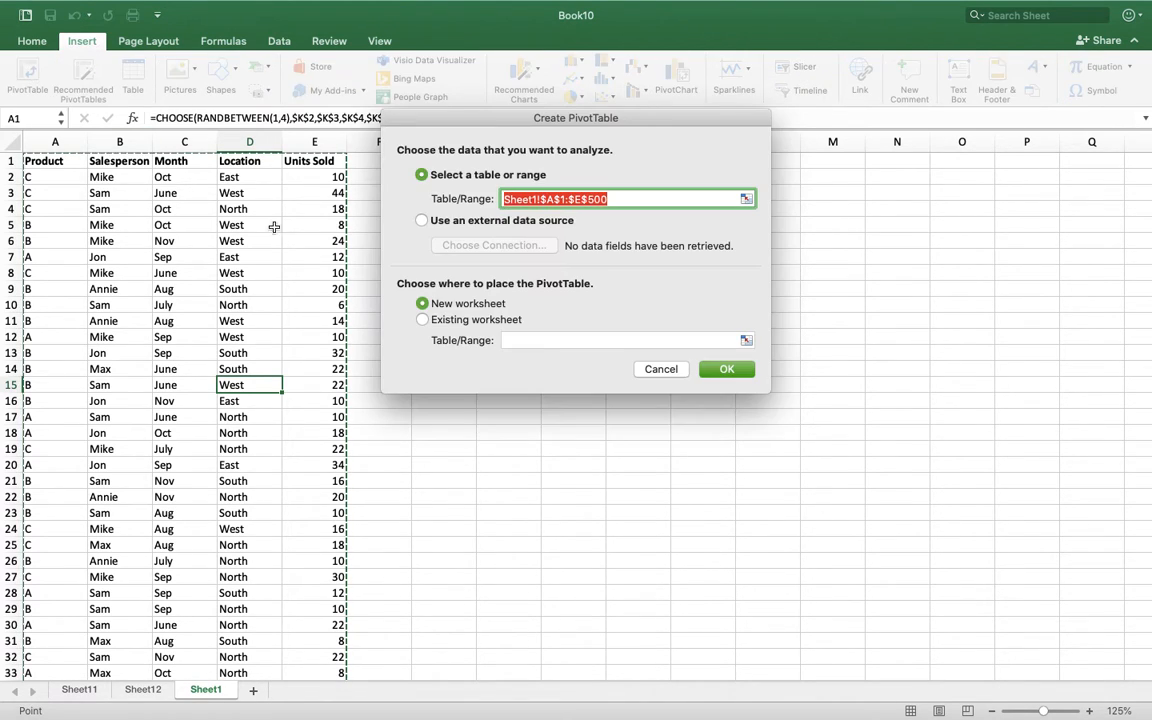
pyautogui.click(715, 369)
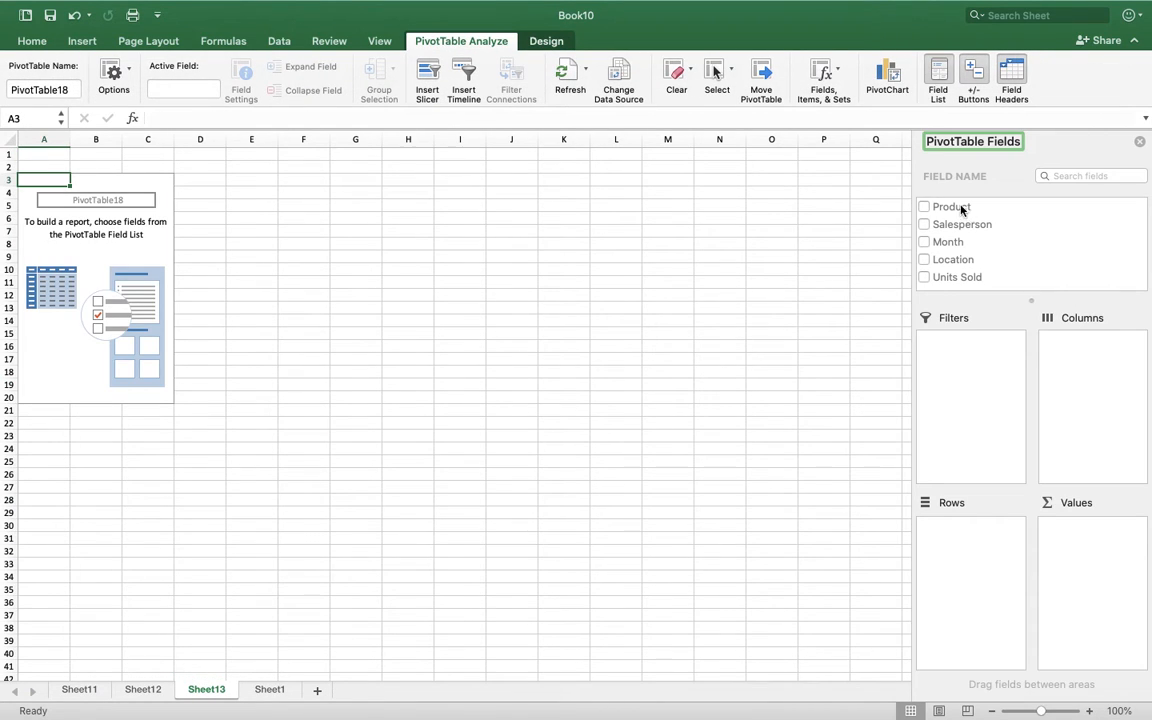
# - Lay out the blank PivotTable with Product as rows, Location as columns and the sum of Units Sold as values
pyautogui.moveTo(957, 209); pyautogui.dragTo(988, 569)
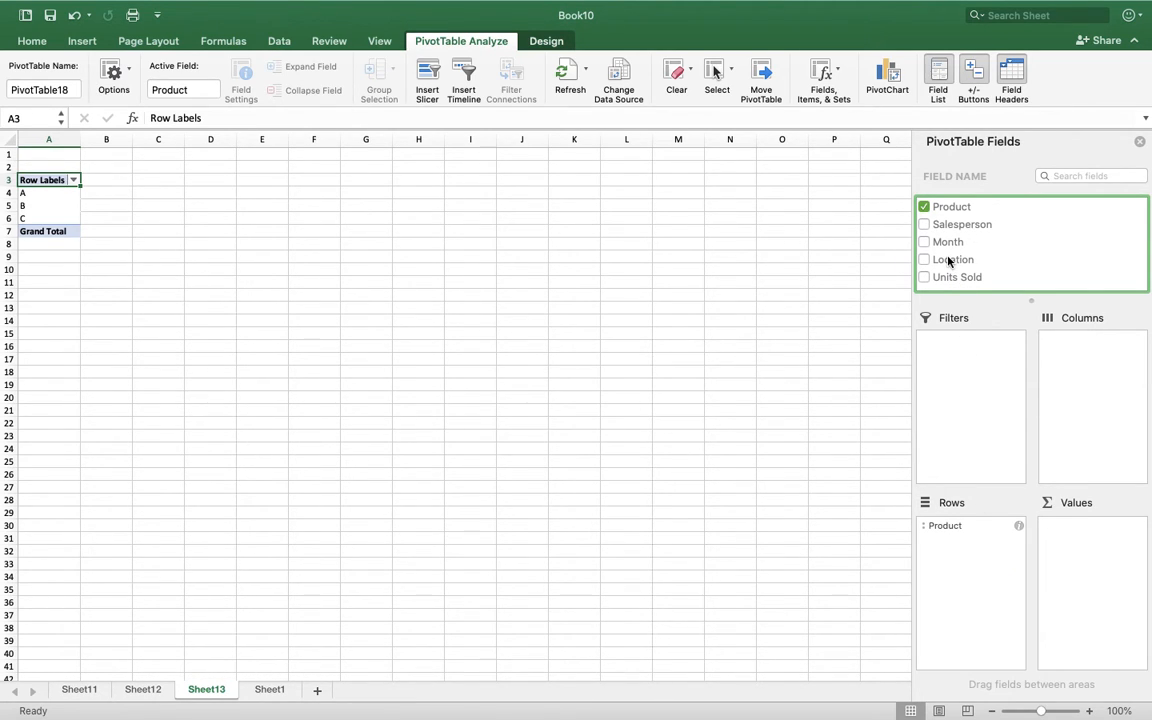
pyautogui.moveTo(947, 262); pyautogui.dragTo(1089, 372)
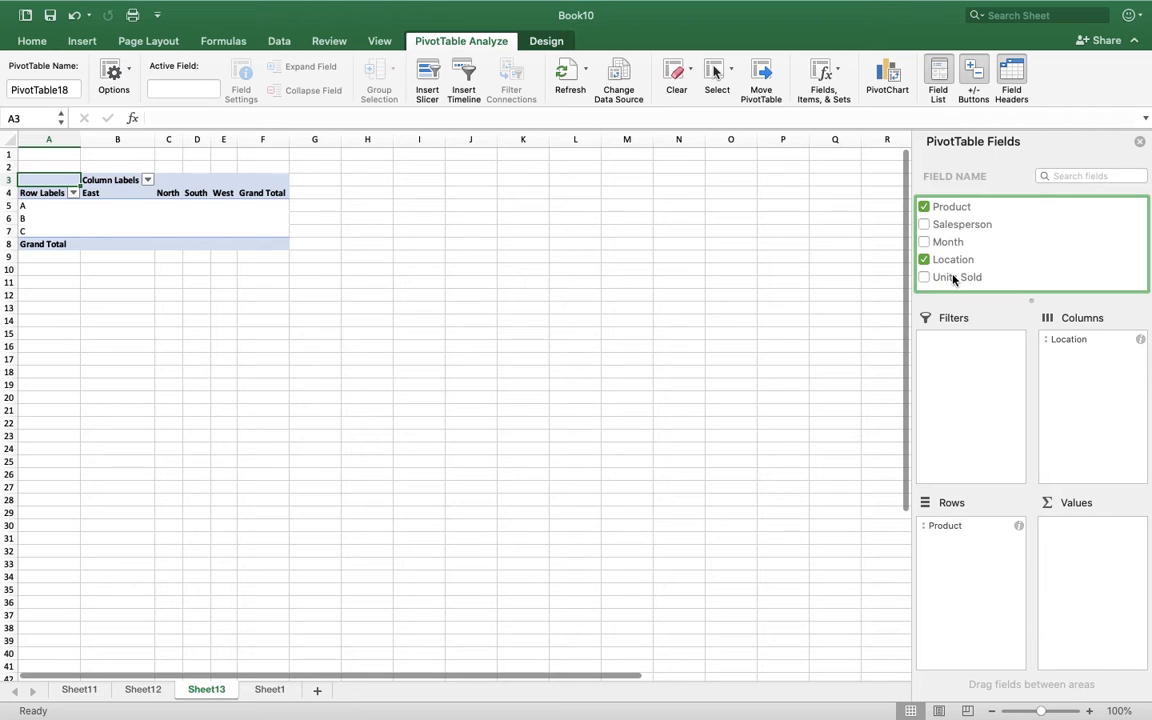
pyautogui.moveTo(953, 280); pyautogui.dragTo(1085, 562)
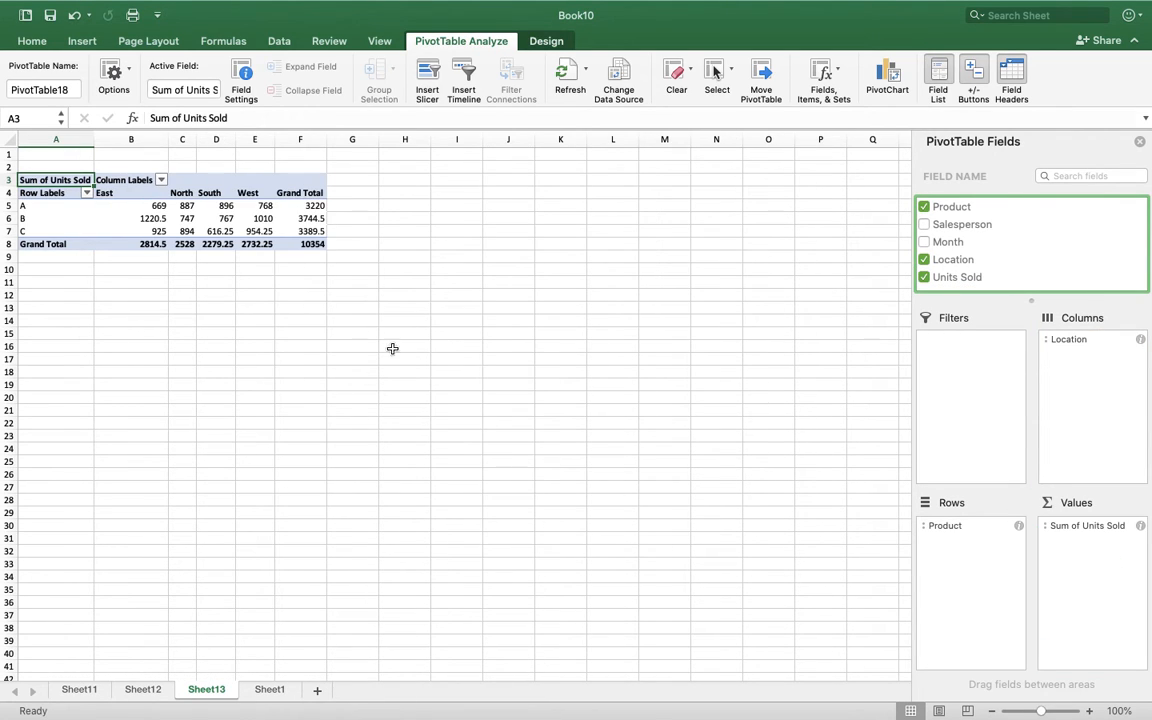
# - Highlight the PivotTable's East column, from its header through the grand total (B3:B8), with an orange fill
pyautogui.scroll(5, 355, 308)
pyautogui.hscroll(-5, 355, 308)
pyautogui.scroll(4, 355, 308)
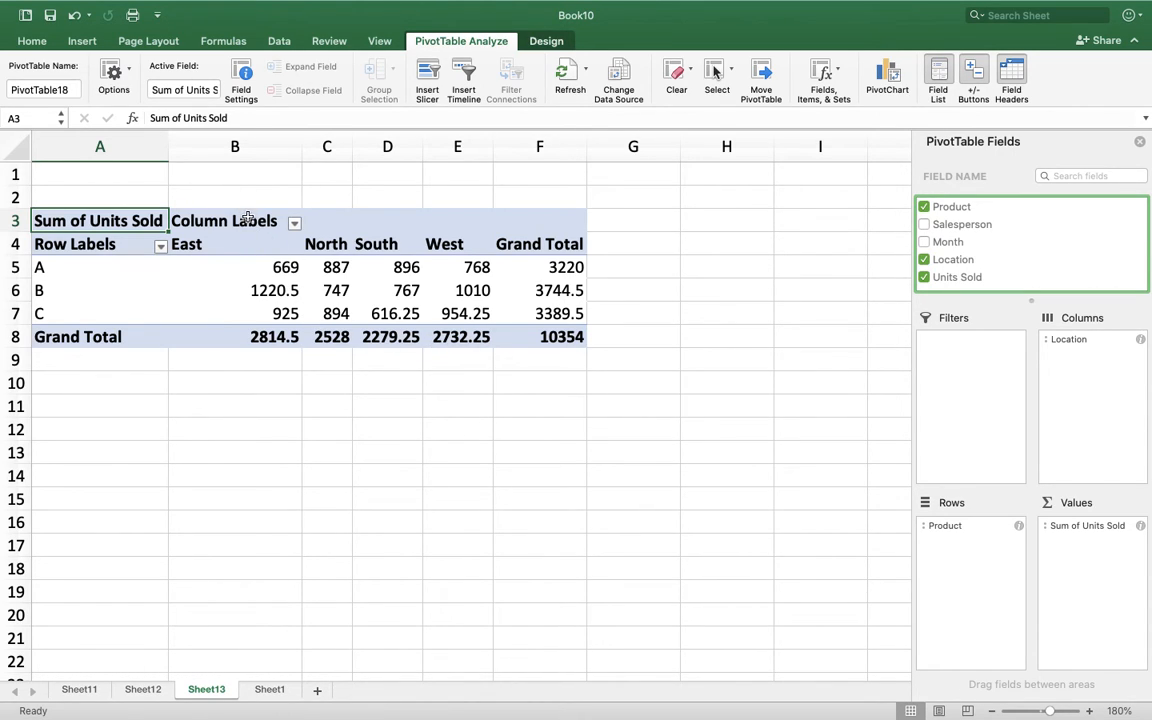
pyautogui.moveTo(244, 219); pyautogui.dragTo(252, 338)
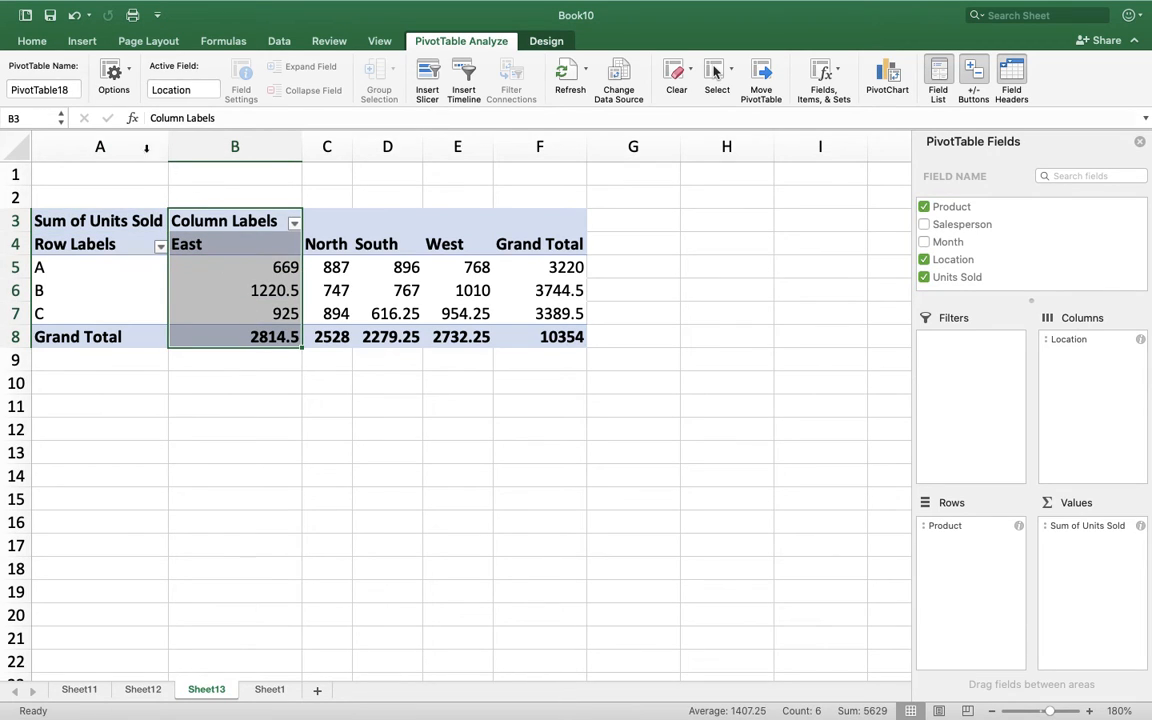
pyautogui.click(30, 42)
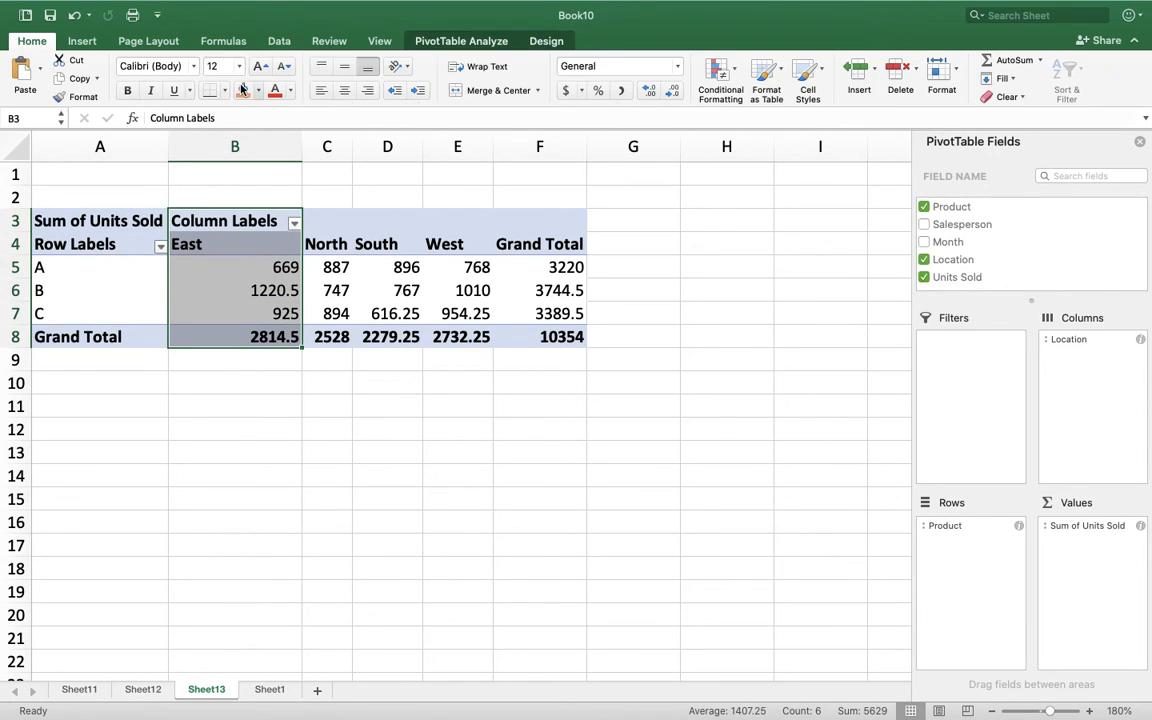
pyautogui.click(241, 90)
pyautogui.click(457, 455)
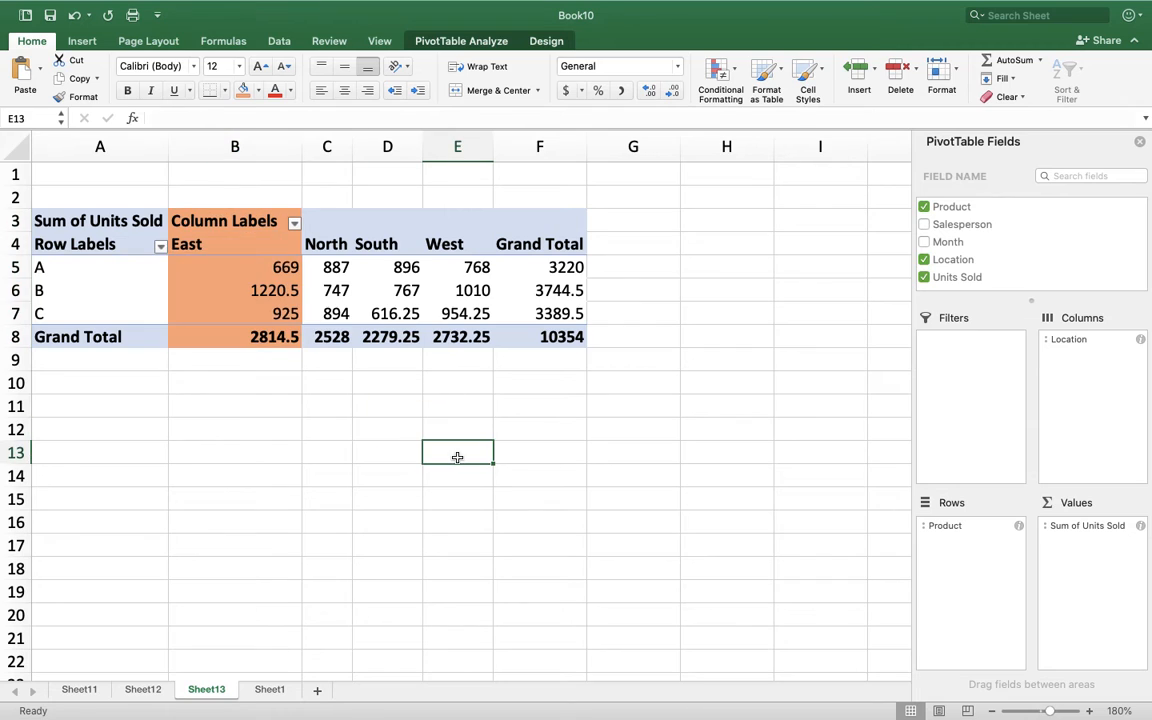
# - Review the summary functions available for the PivotTable's Units Sold value field, leaving the field's settings without changes
pyautogui.scroll(3, 622, 419)
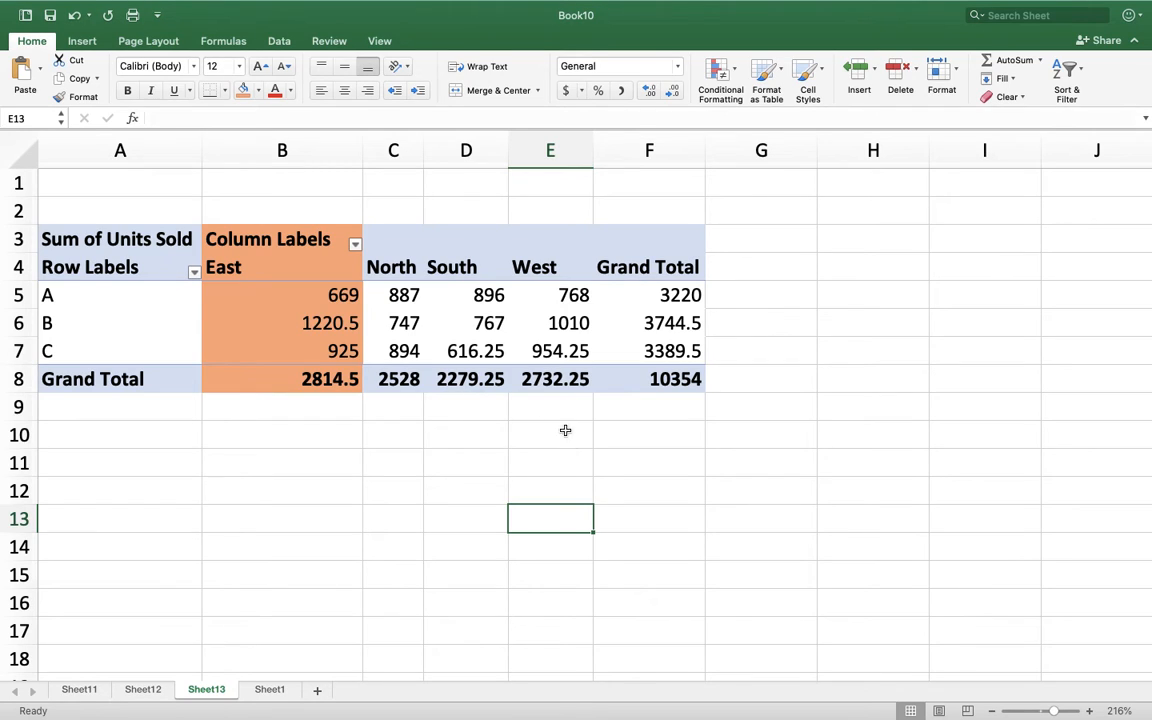
pyautogui.click(516, 350)
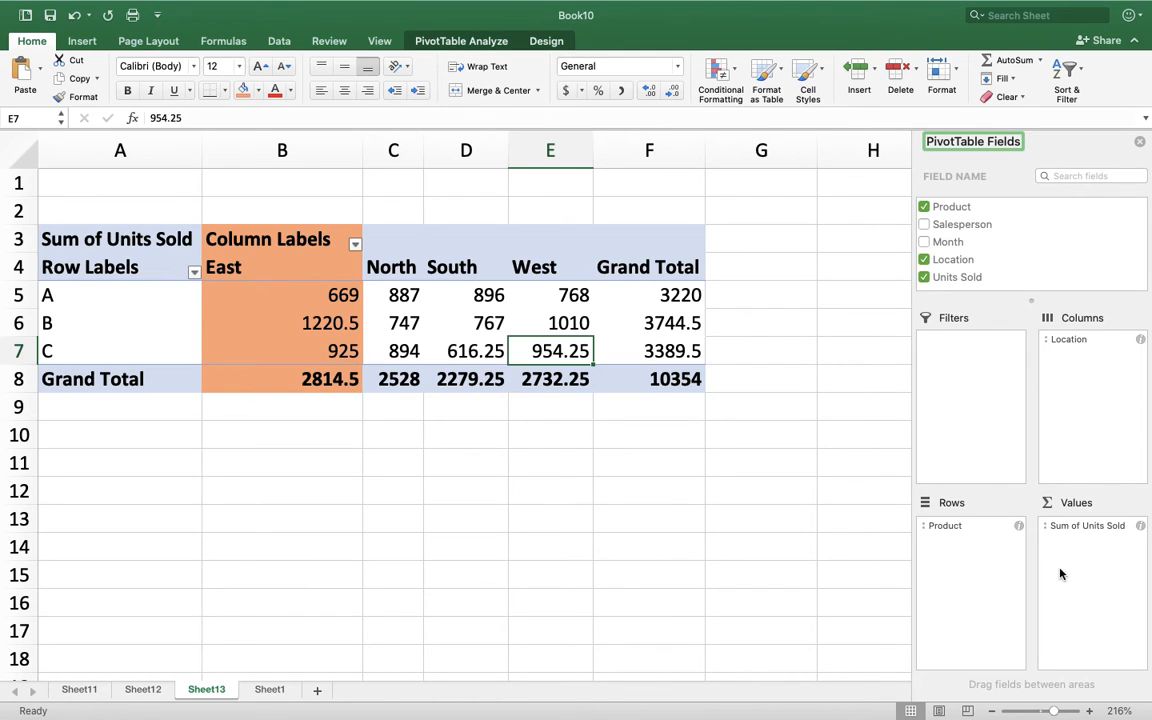
pyautogui.click(1141, 527)
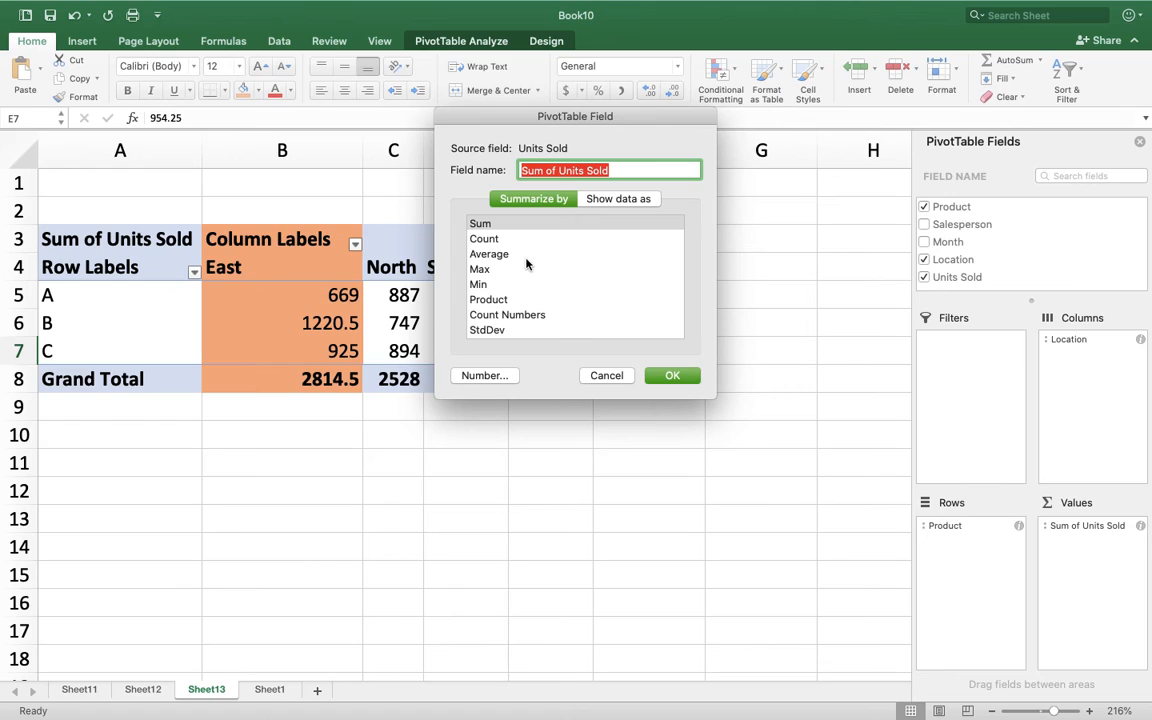
pyautogui.scroll(-3, 505, 283)
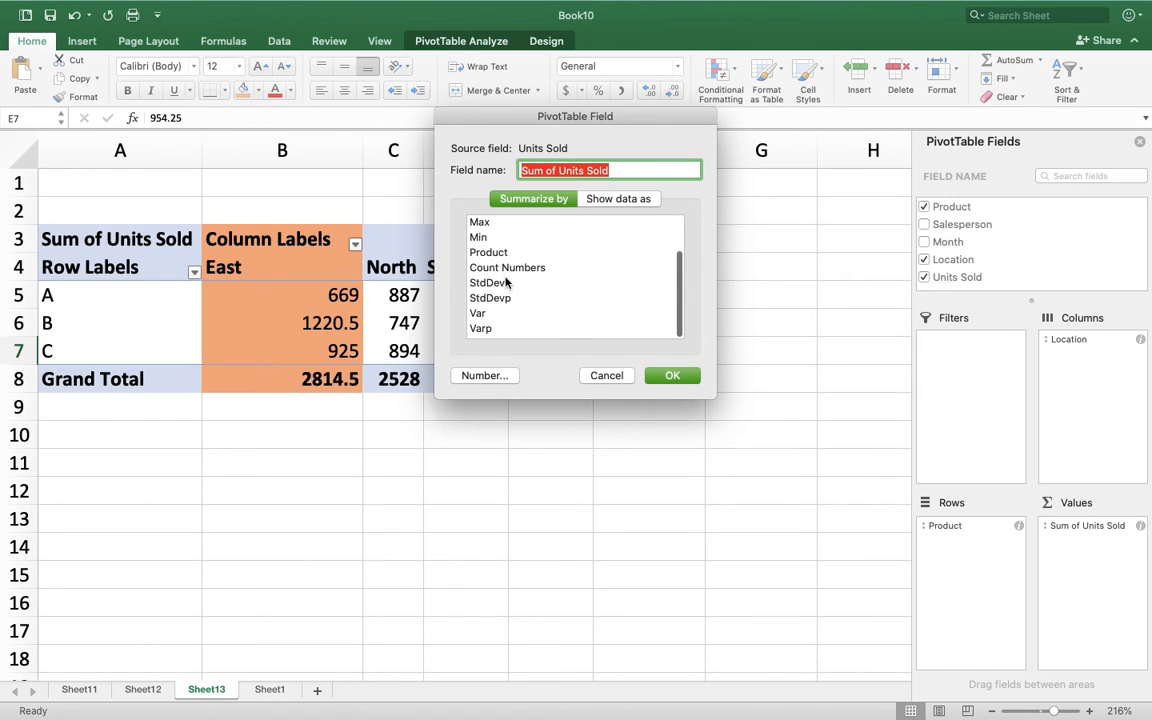
pyautogui.scroll(3, 505, 283)
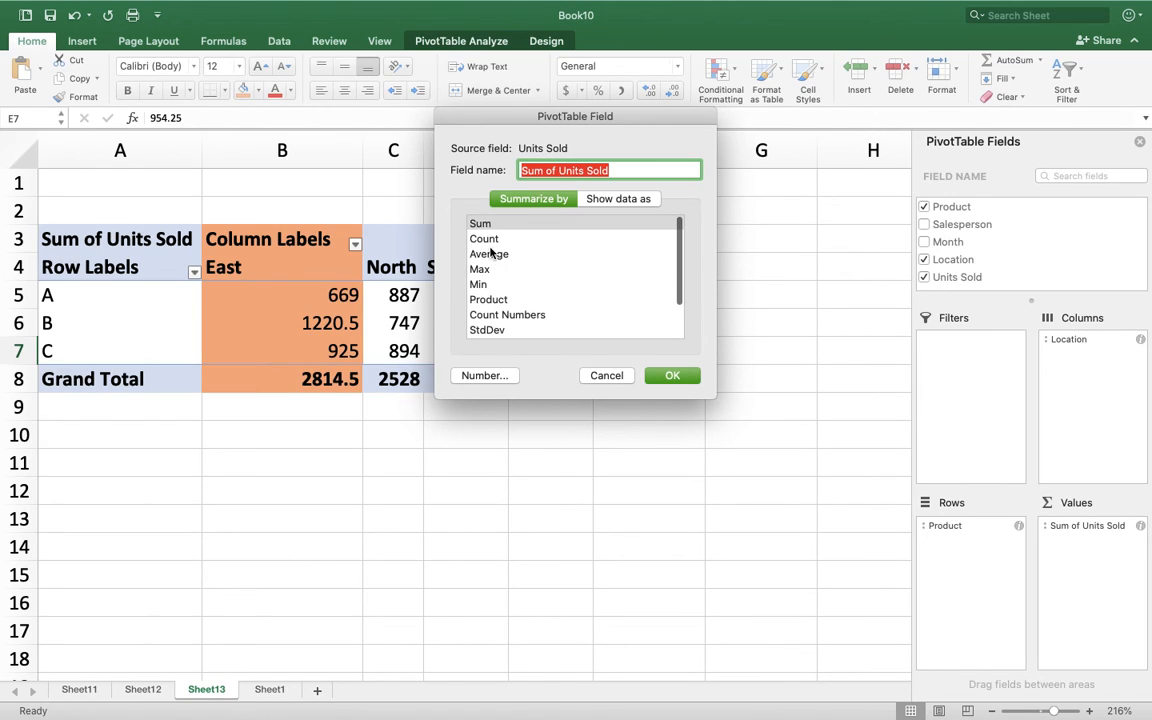
pyautogui.click(602, 376)
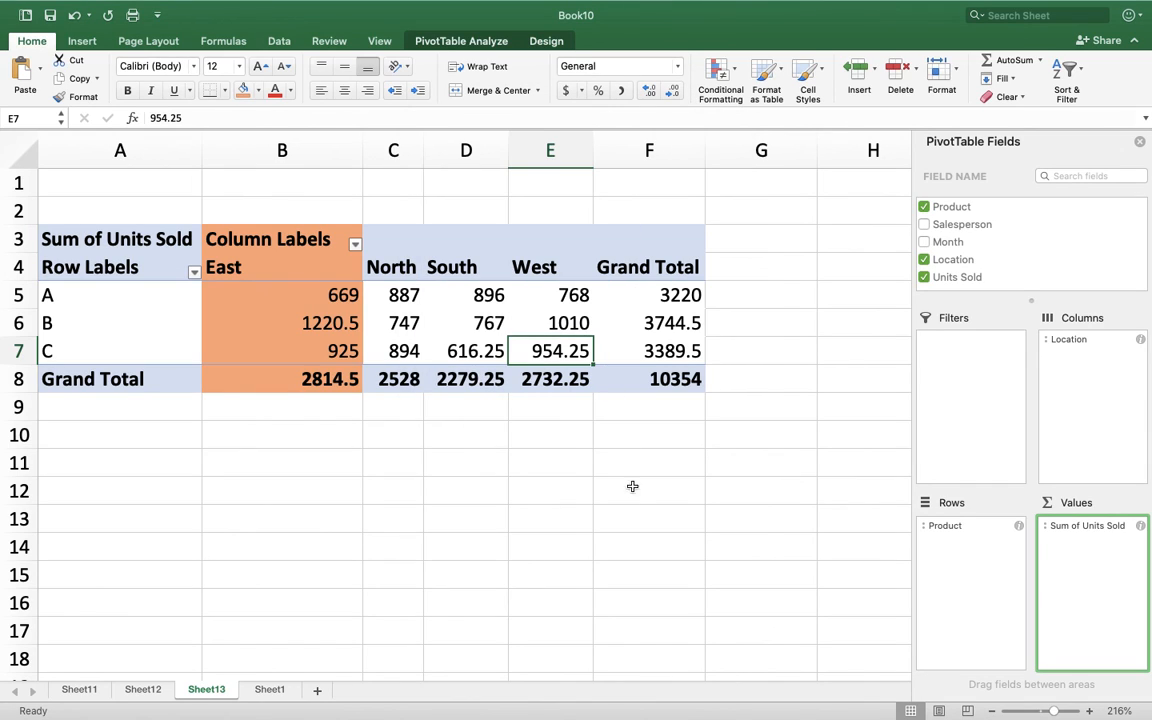